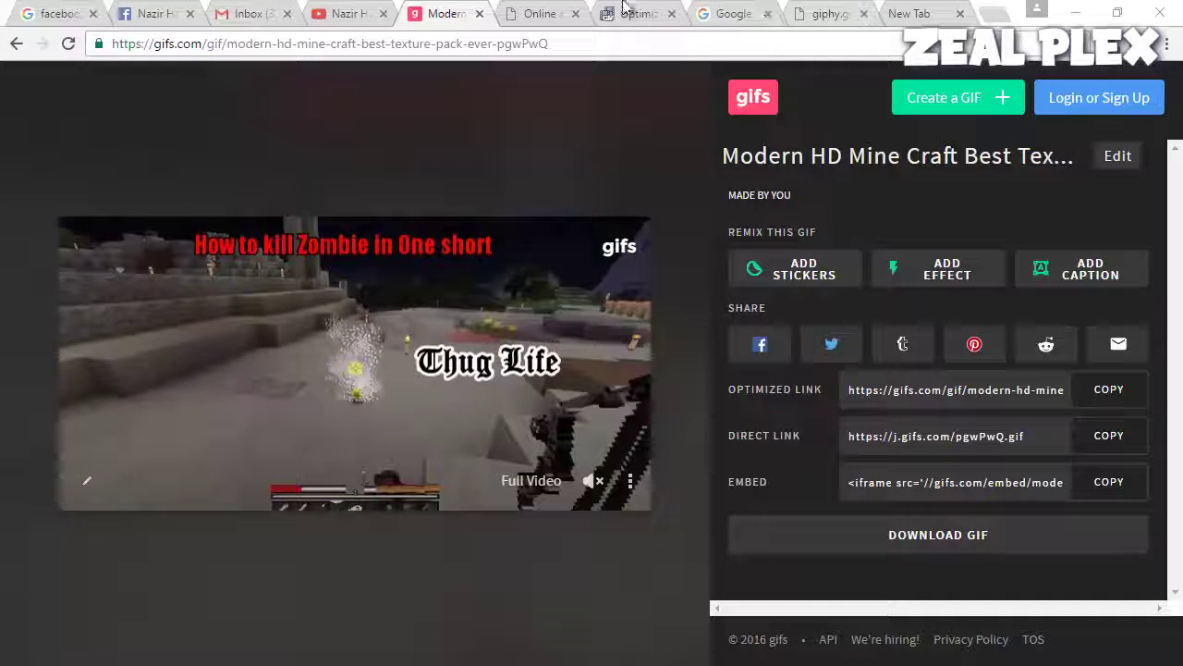
Step: Leave the finished Thug Life GIF on gifs.com and switch to the GIFCreator.me tab
{"action": "left_click", "coordinate": [541, 14]}
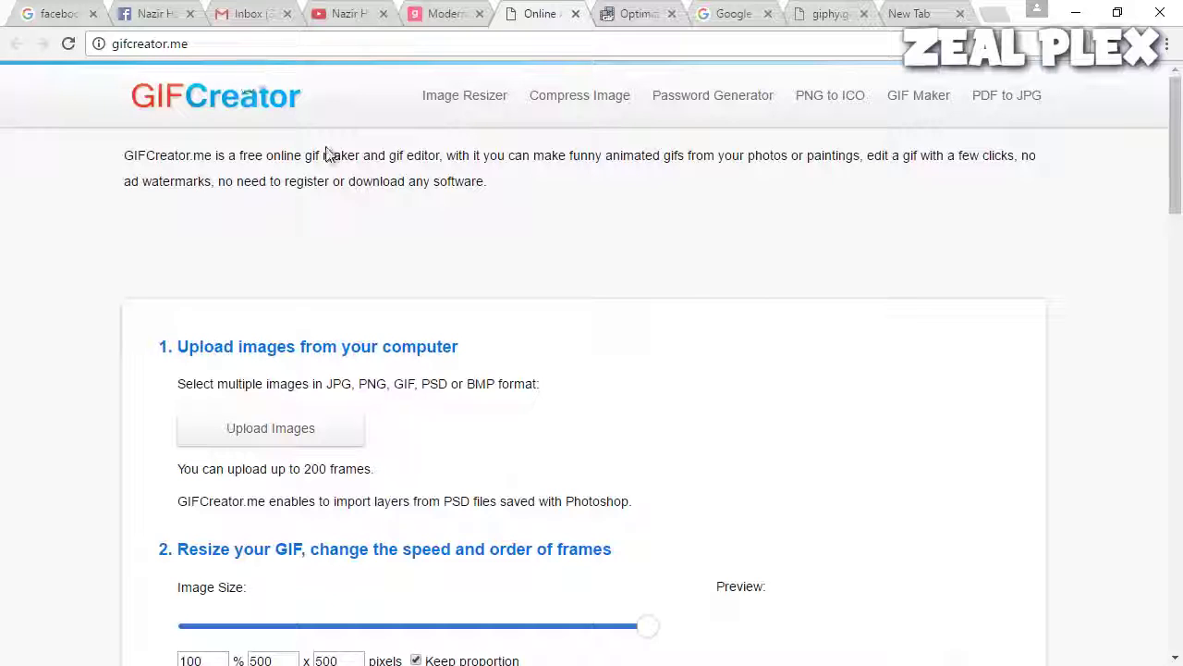
Step: Start a GIFCreator.me image upload, cancel it without choosing files, and scroll down the page
{"action": "left_click", "coordinate": [324, 431]}
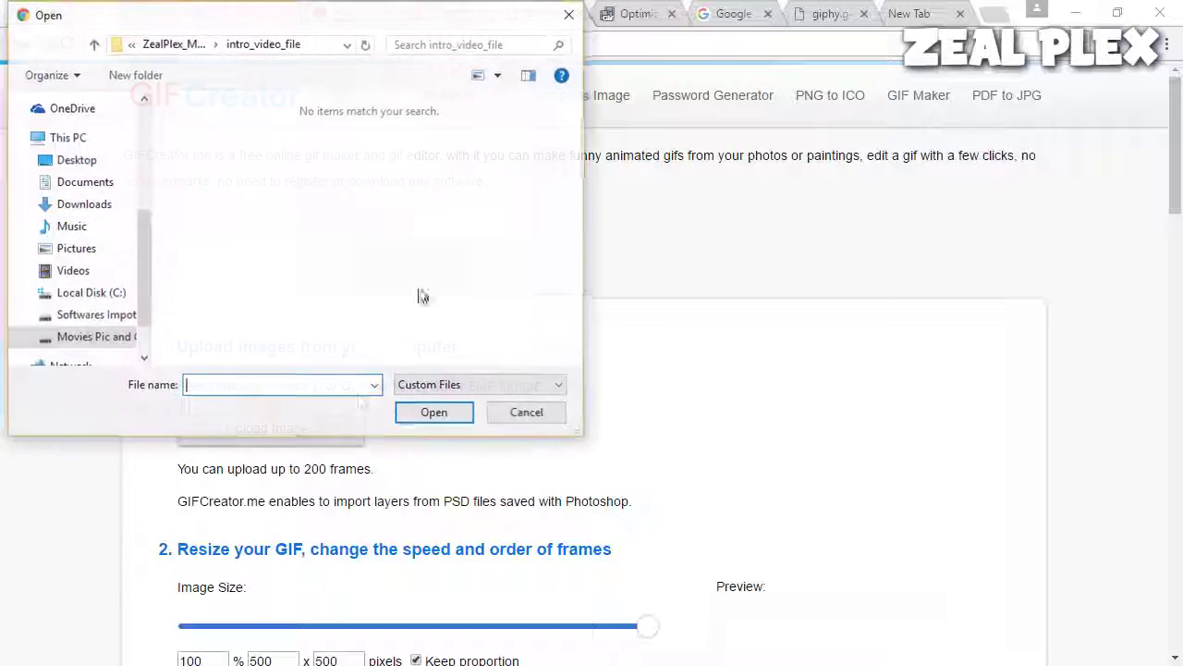
{"action": "left_click", "coordinate": [525, 416]}
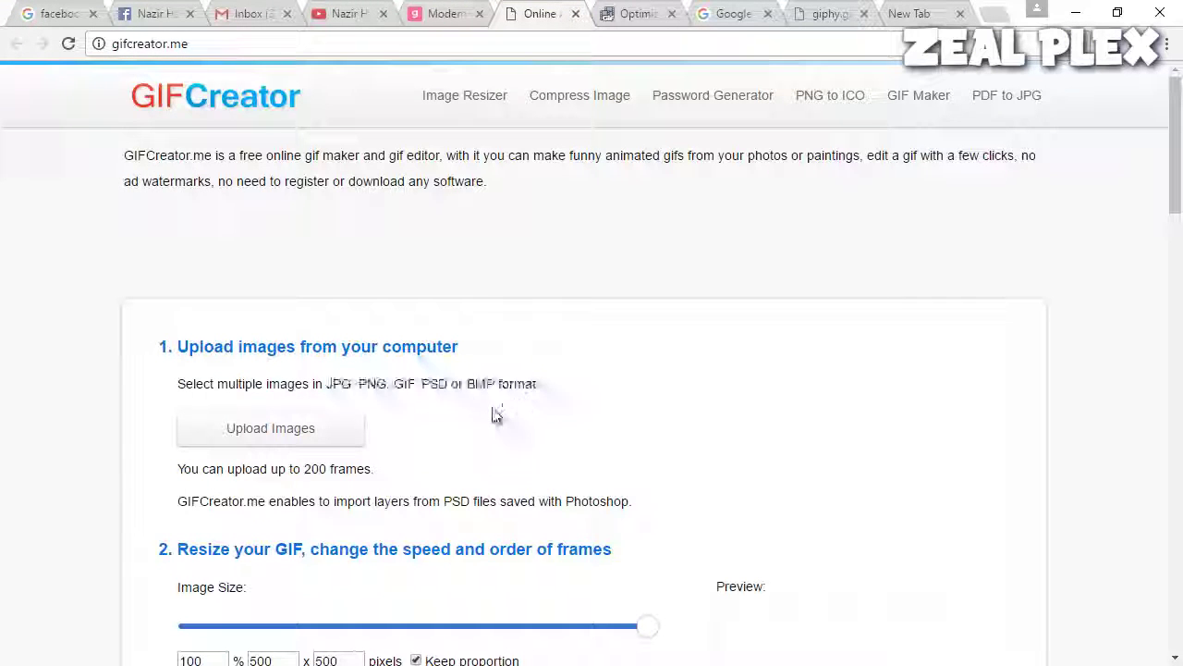
{"action": "scroll", "coordinate": [481, 430], "scroll_direction": "down", "scroll_amount": 2}
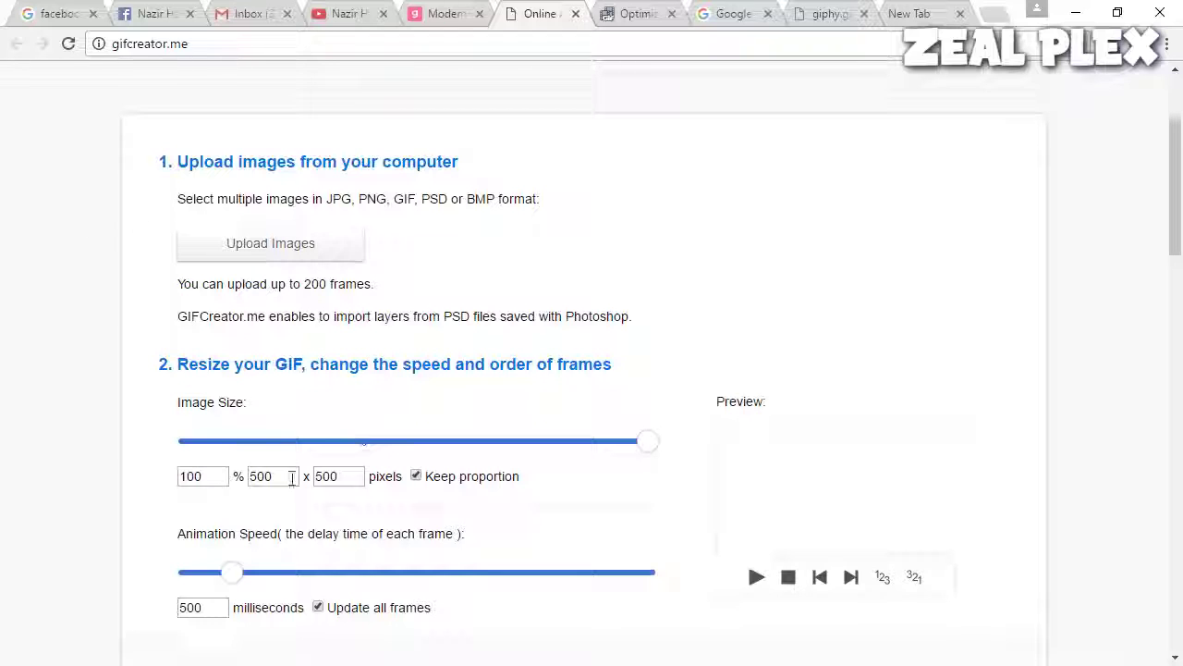
{"action": "scroll", "coordinate": [292, 478], "scroll_direction": "down", "scroll_amount": 2}
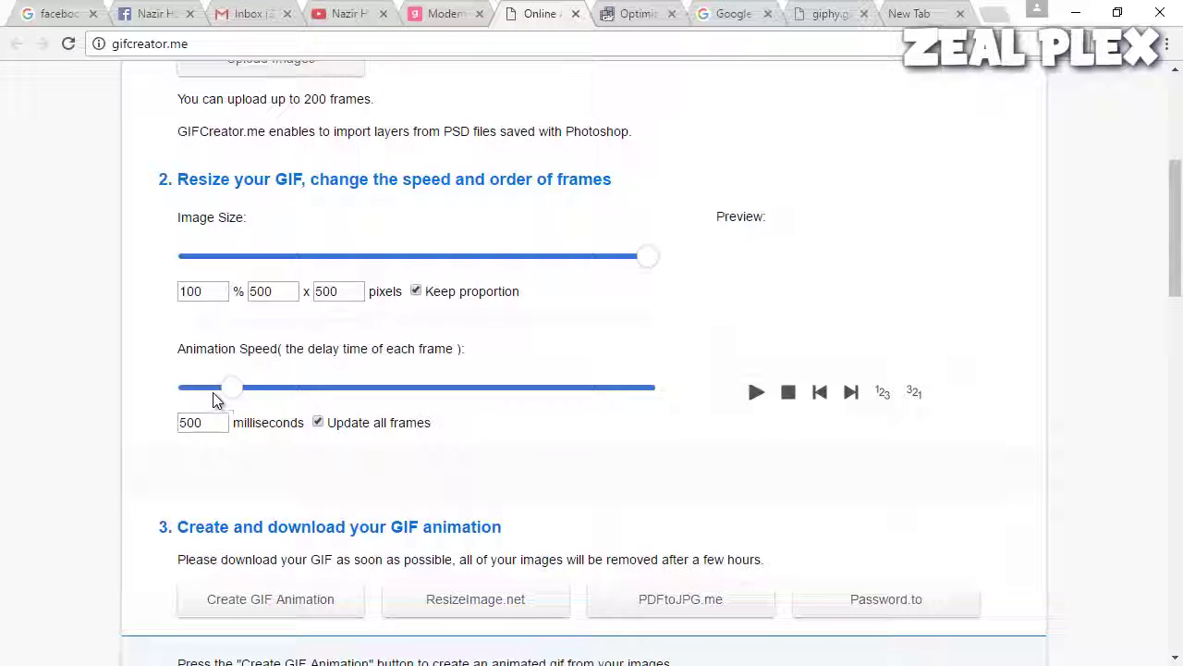
{"action": "scroll", "coordinate": [339, 472], "scroll_direction": "down", "scroll_amount": 1}
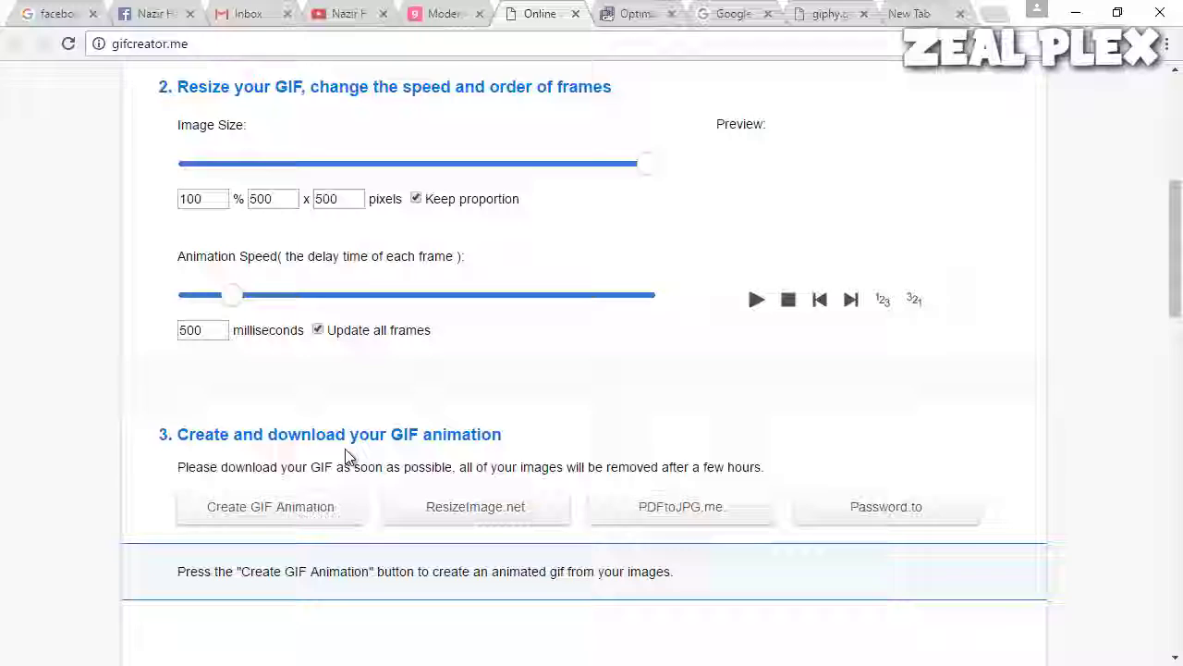
{"action": "scroll", "coordinate": [344, 458], "scroll_direction": "down", "scroll_amount": 2}
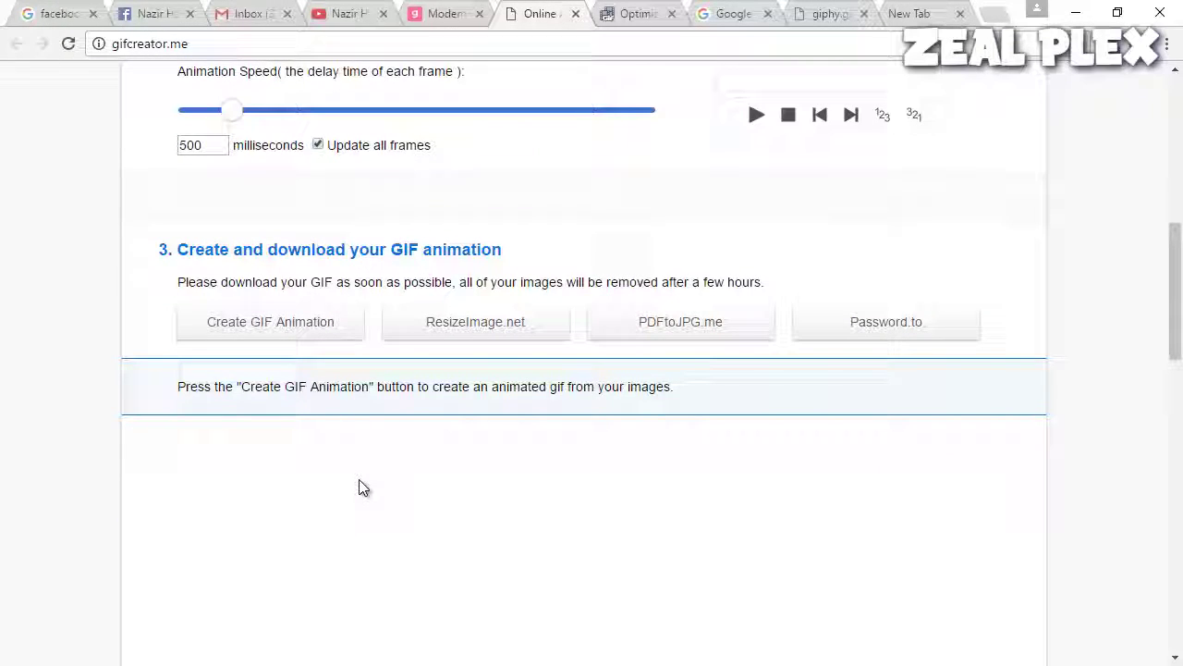
Step: Switch to the ezgif GIF optimizer page and scroll down to its options
{"action": "left_click", "coordinate": [636, 16]}
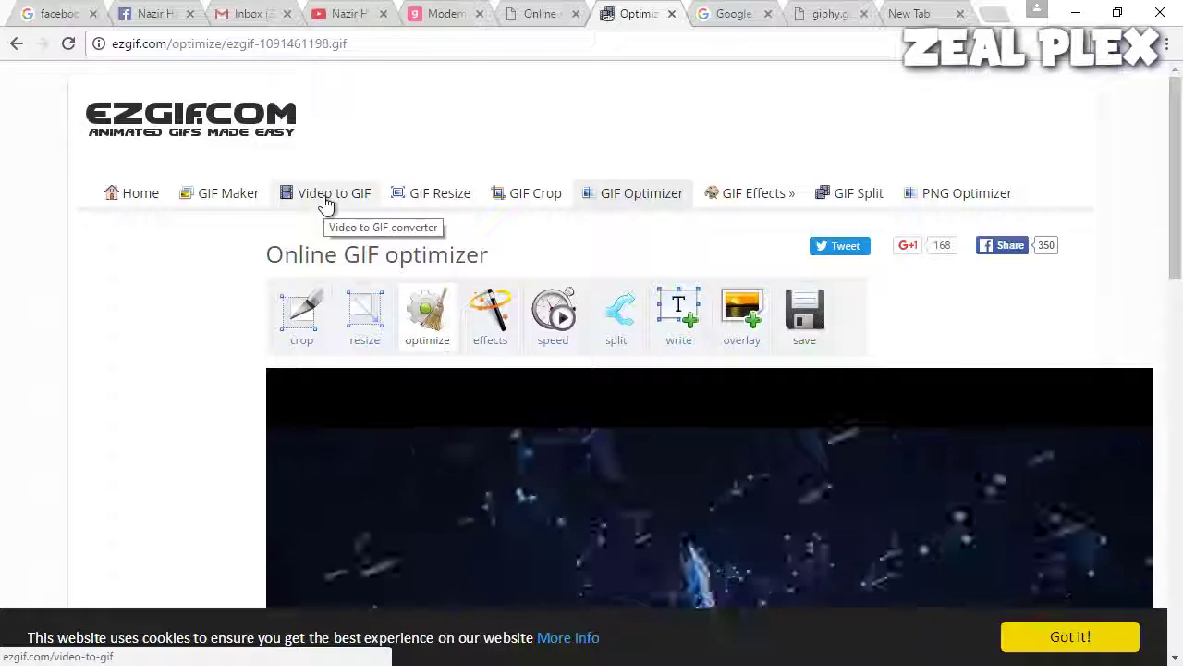
{"action": "scroll", "coordinate": [193, 311], "scroll_direction": "down", "scroll_amount": 1}
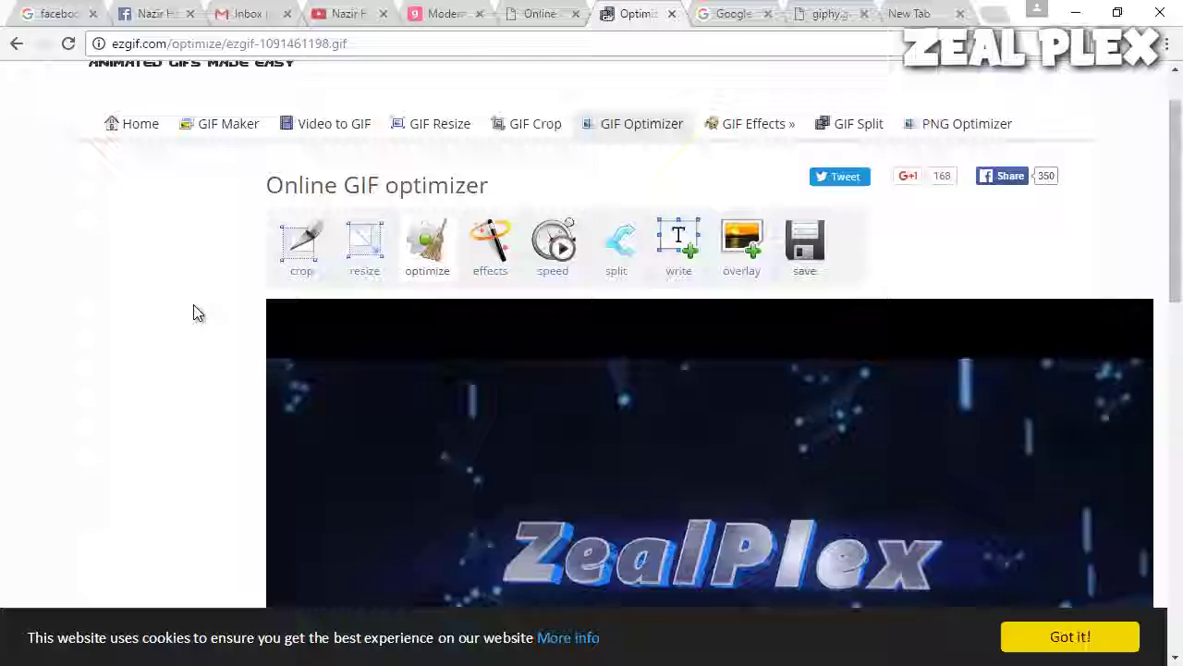
{"action": "scroll", "coordinate": [193, 312], "scroll_direction": "up", "scroll_amount": 1}
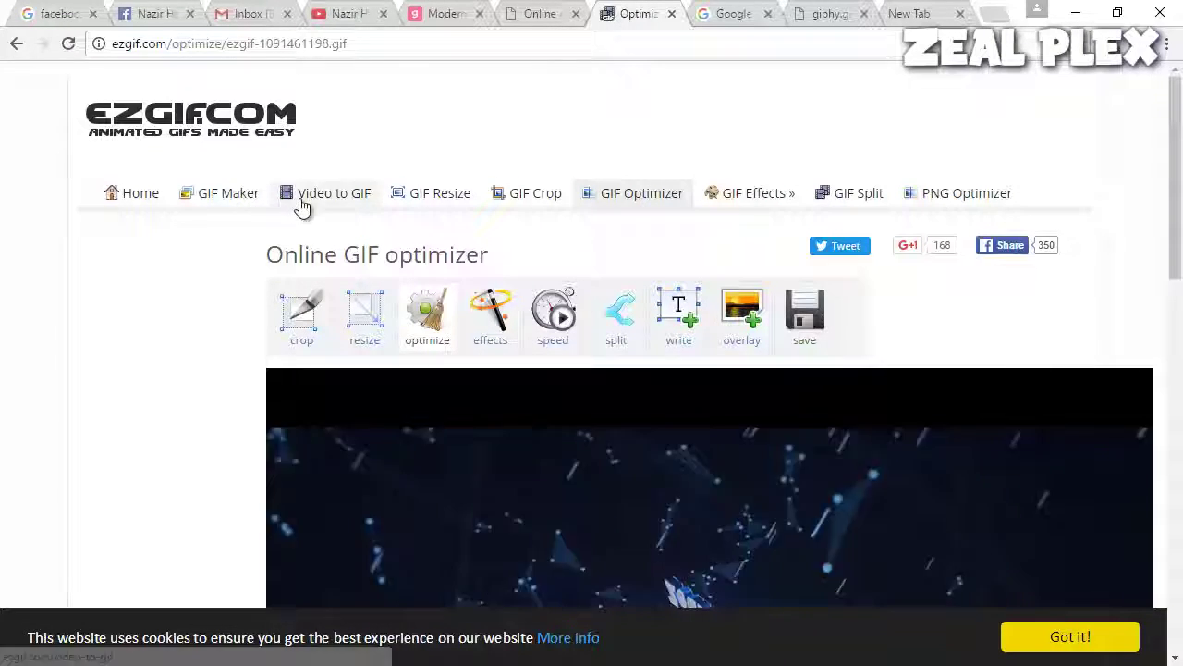
{"action": "scroll", "coordinate": [361, 218], "scroll_direction": "down", "scroll_amount": 1}
{"action": "scroll", "coordinate": [361, 219], "scroll_direction": "down", "scroll_amount": 2}
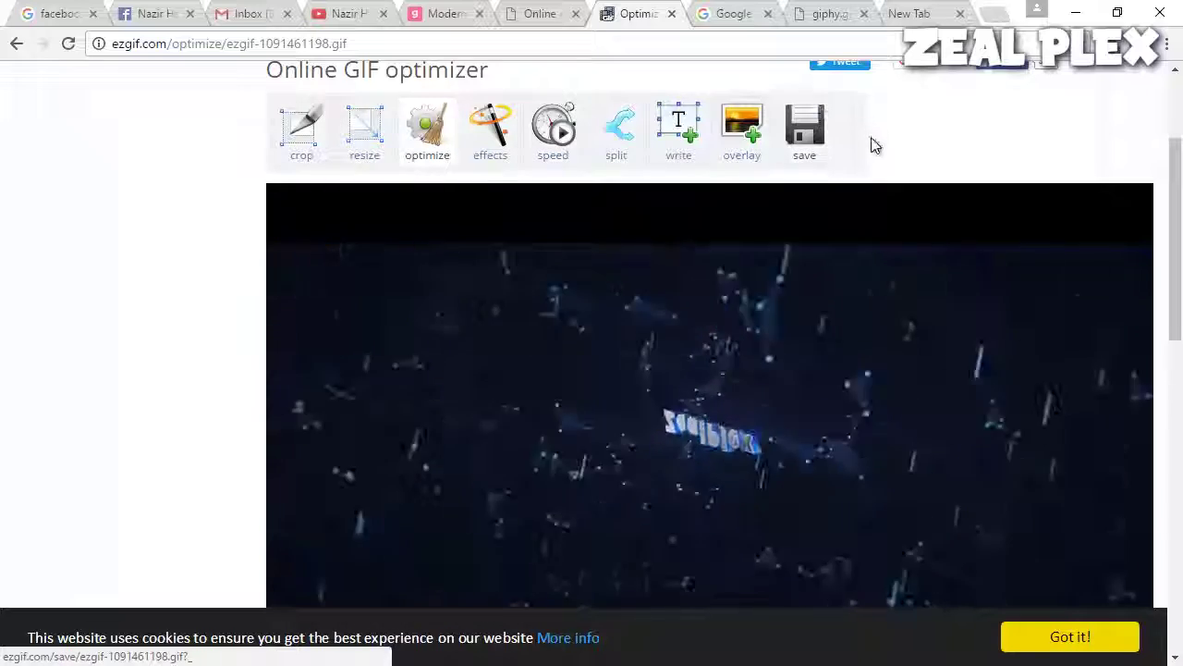
{"action": "scroll", "coordinate": [565, 258], "scroll_direction": "down", "scroll_amount": 2}
{"action": "scroll", "coordinate": [434, 319], "scroll_direction": "down", "scroll_amount": 3}
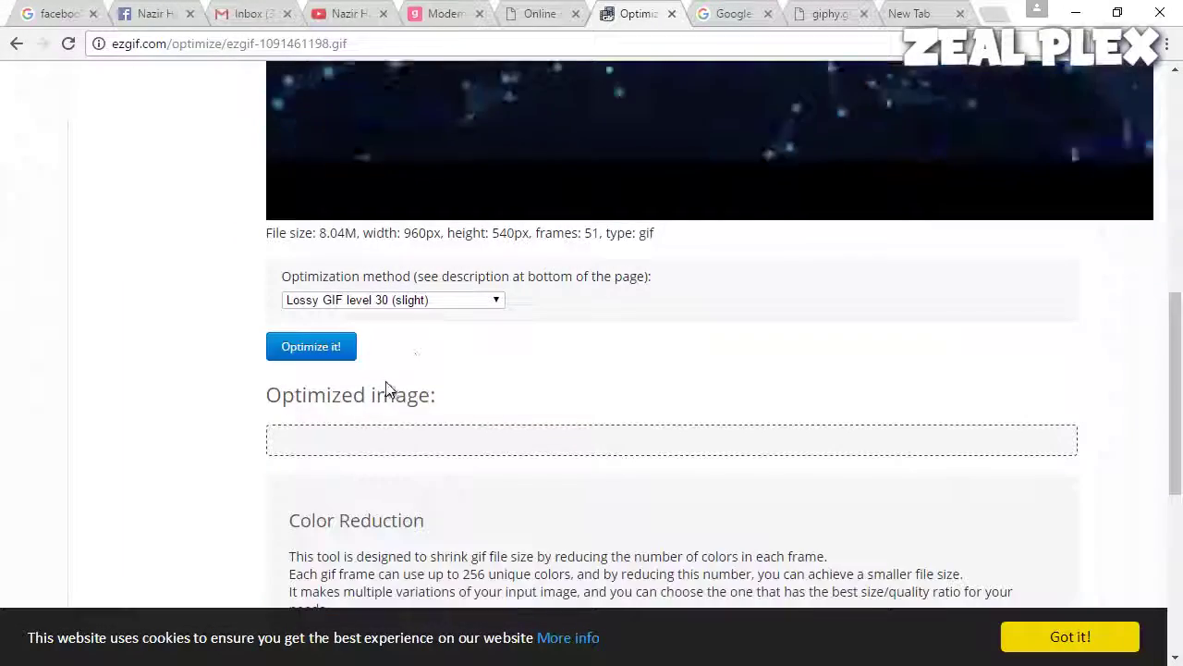
Step: Browse the optimization methods, leaving Lossy GIF level 30, then move to the empty new tab
{"action": "left_click", "coordinate": [428, 309]}
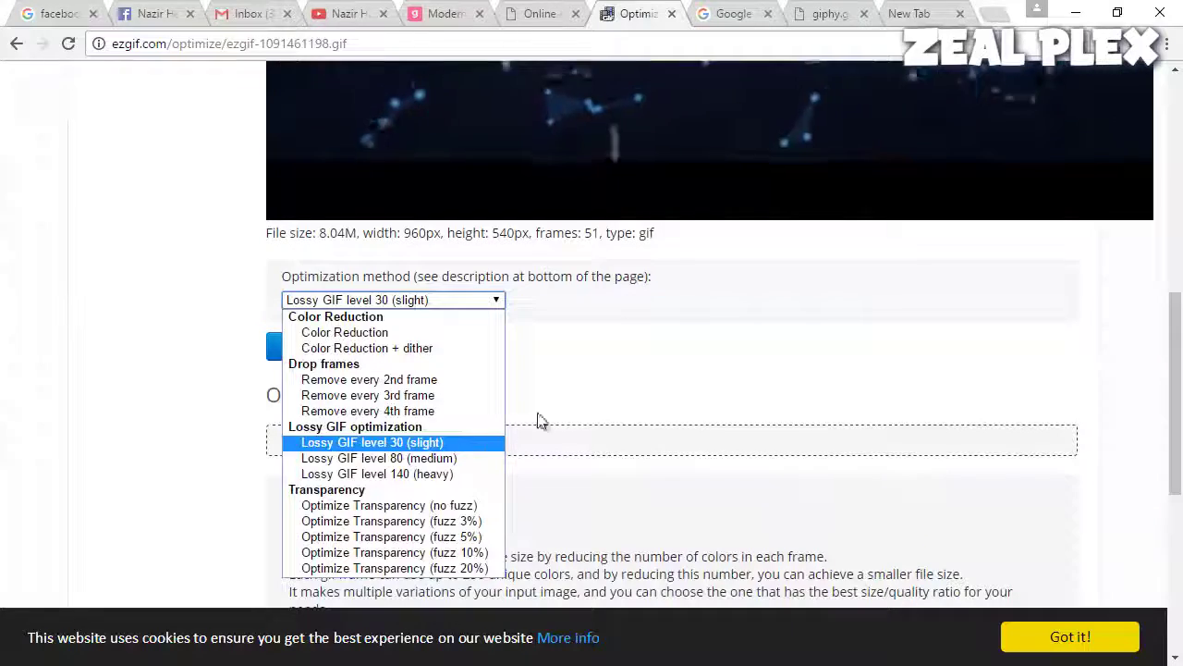
{"action": "key", "text": "Down"}
{"action": "key", "text": "Down"}
{"action": "key", "text": "Down"}
{"action": "key", "text": "Down"}
{"action": "key", "text": "Up"}
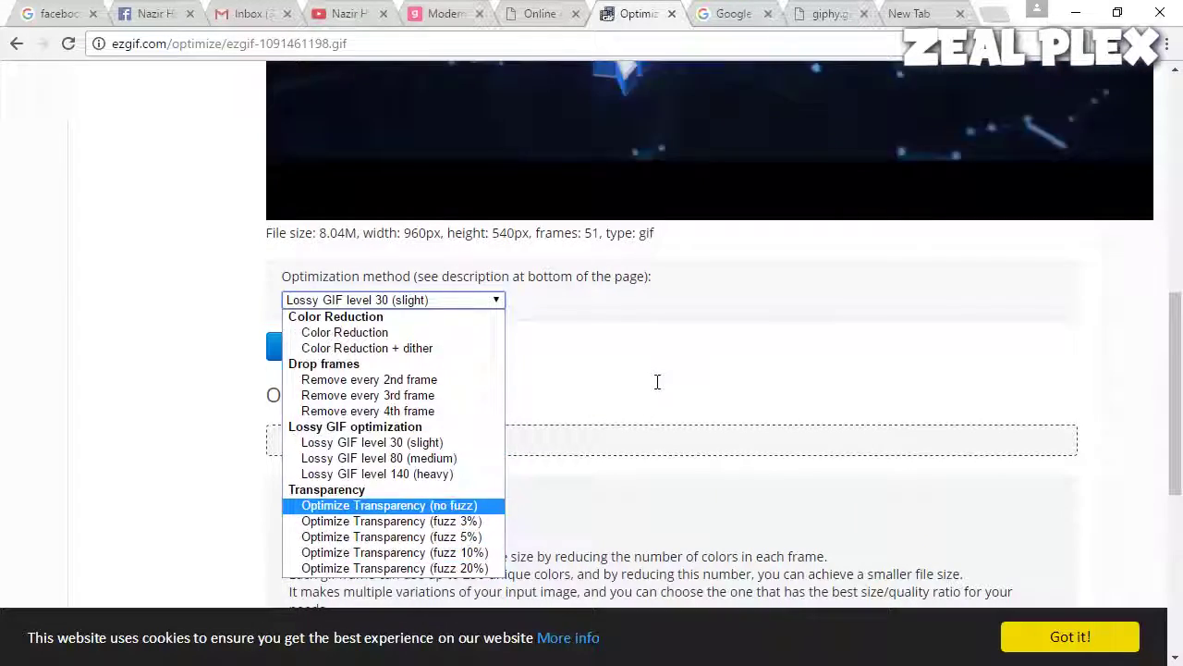
{"action": "key", "text": "Escape"}
{"action": "scroll", "coordinate": [654, 379], "scroll_direction": "up", "scroll_amount": 3}
{"action": "scroll", "coordinate": [399, 320], "scroll_direction": "up", "scroll_amount": 1}
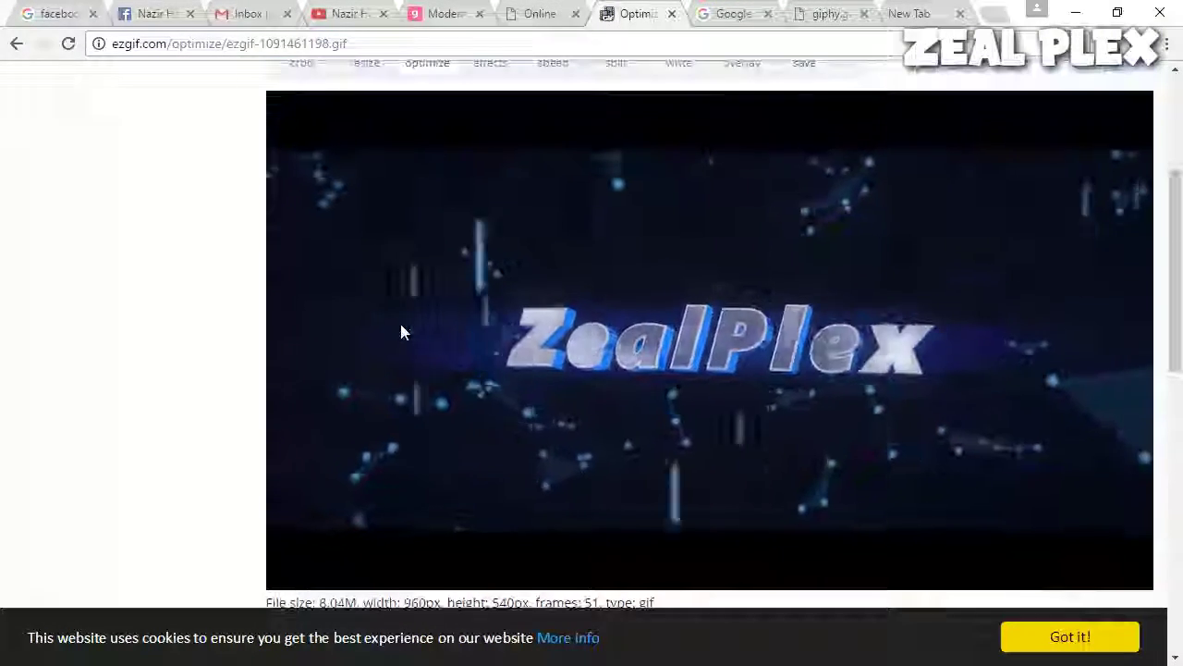
{"action": "scroll", "coordinate": [394, 335], "scroll_direction": "up", "scroll_amount": 2}
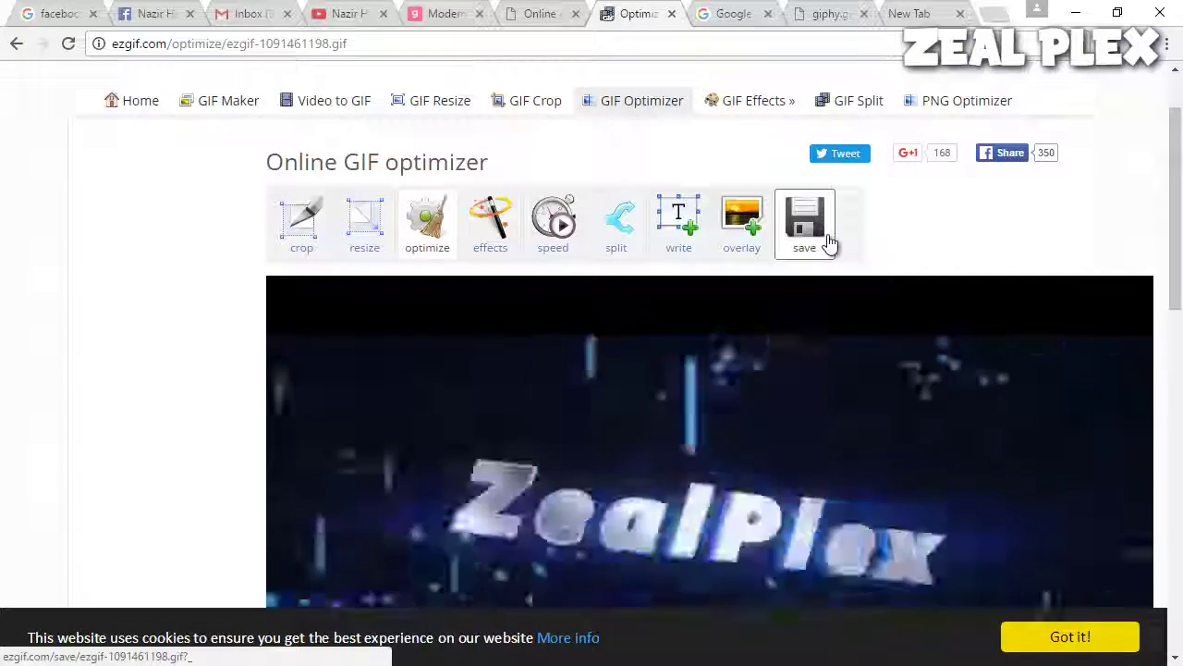
{"action": "scroll", "coordinate": [883, 255], "scroll_direction": "down", "scroll_amount": 2}
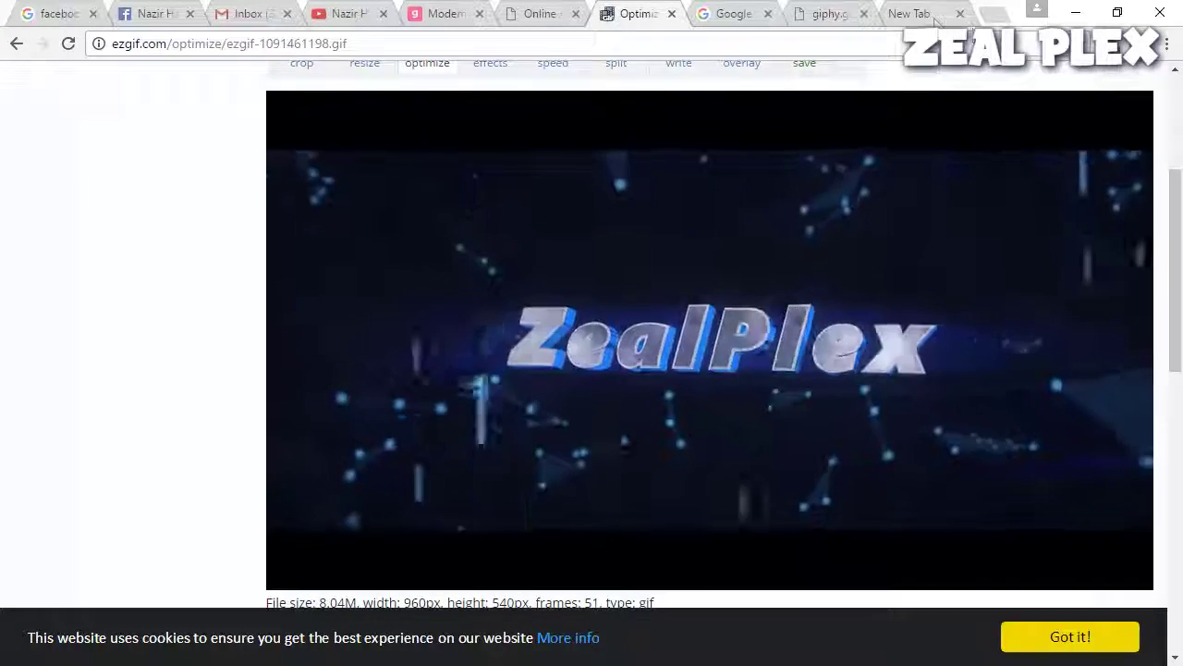
{"action": "left_click", "coordinate": [910, 13]}
Step: Type 'zombie', then show ezgif.com-gif-maker.gif from Chrome's Downloads in its folder
{"action": "type", "text": "zombie"}
{"action": "left_click", "coordinate": [1166, 48]}
{"action": "left_click", "coordinate": [1024, 165]}
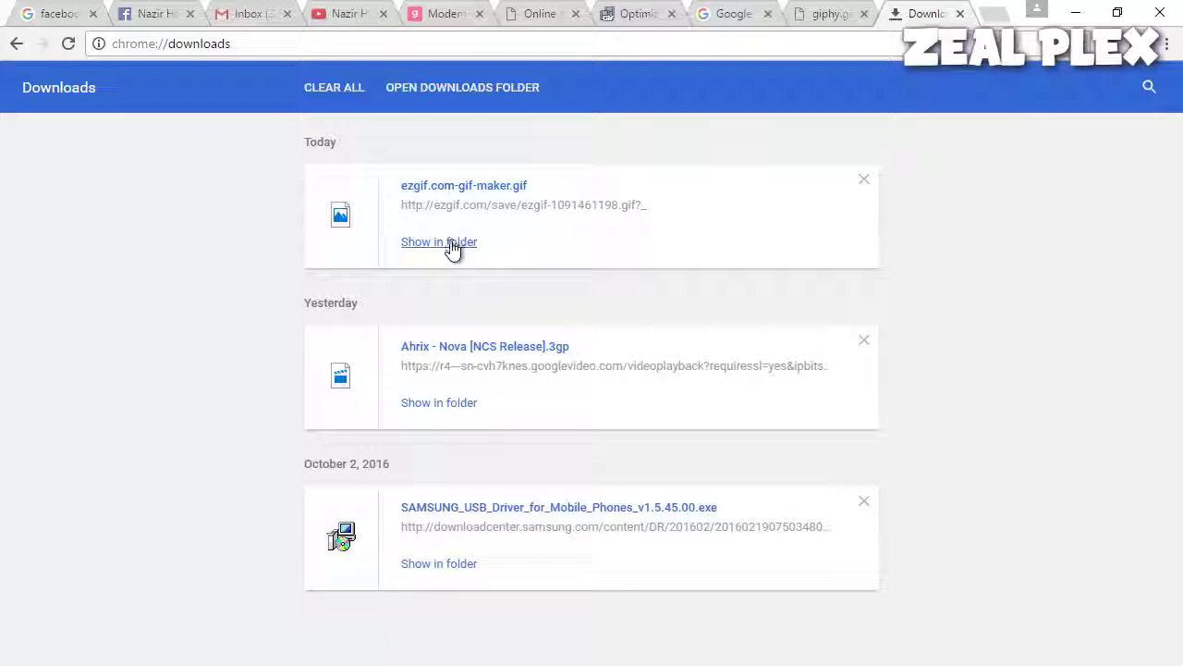
{"action": "left_click", "coordinate": [452, 243]}
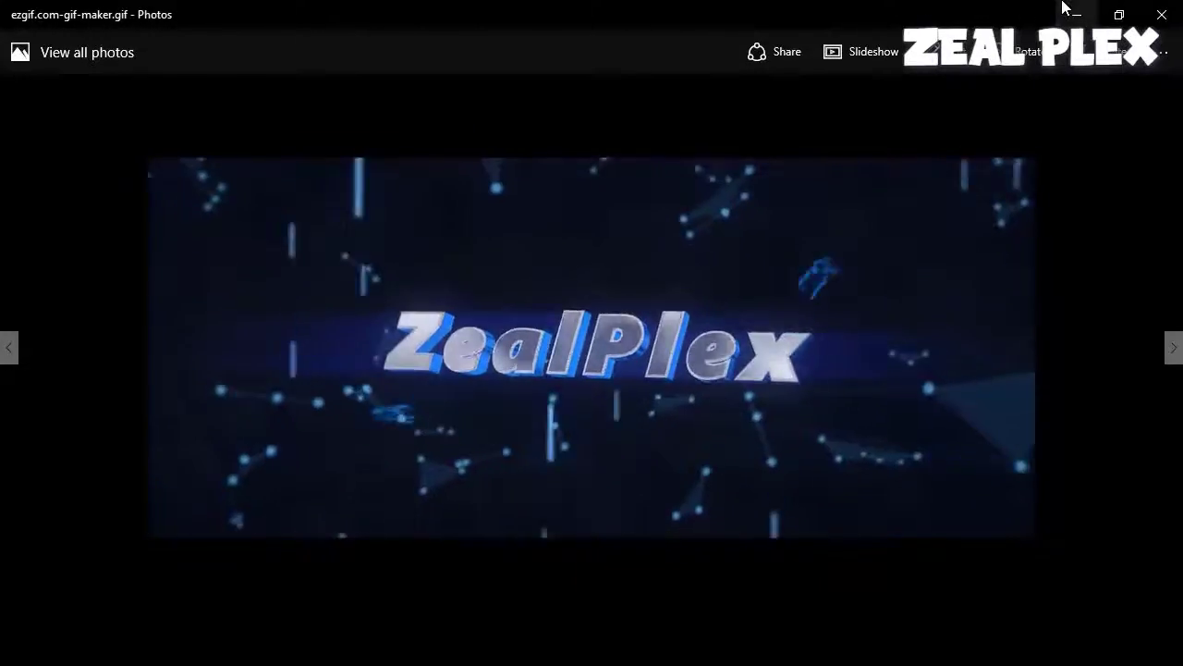
Step: Check ezgif.com-gif-maker's file properties (8.04 MB) in File Explorer, then return to Chrome
{"action": "left_click", "coordinate": [1072, 13]}
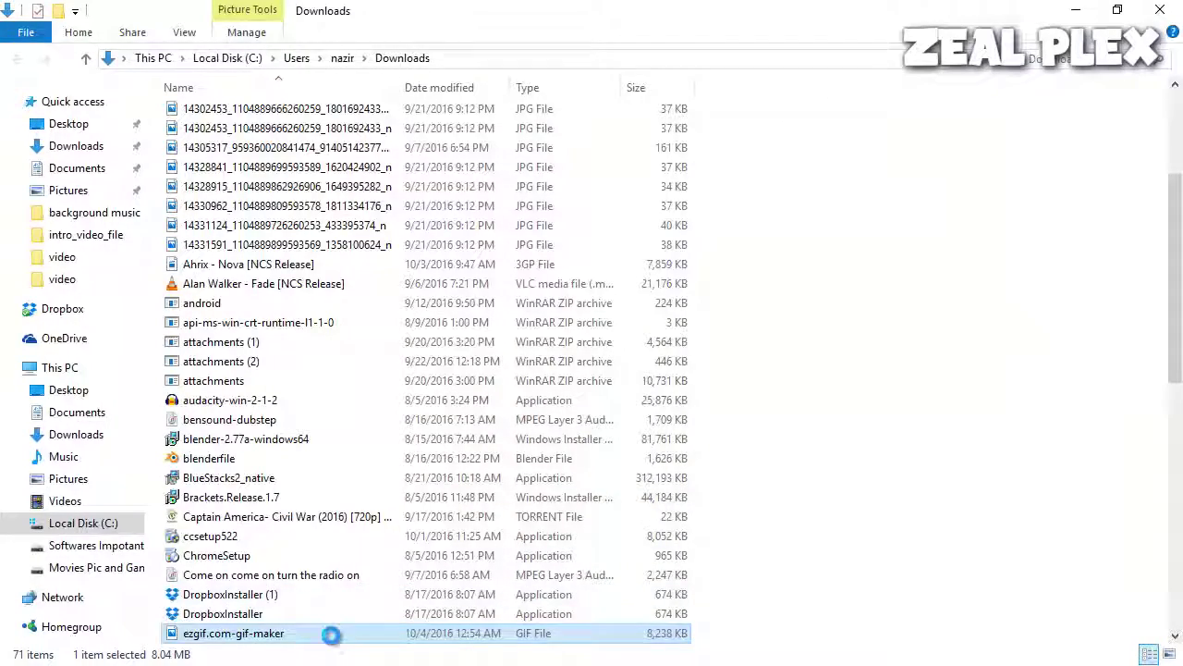
{"action": "right_click", "coordinate": [331, 635]}
{"action": "left_click", "coordinate": [379, 619]}
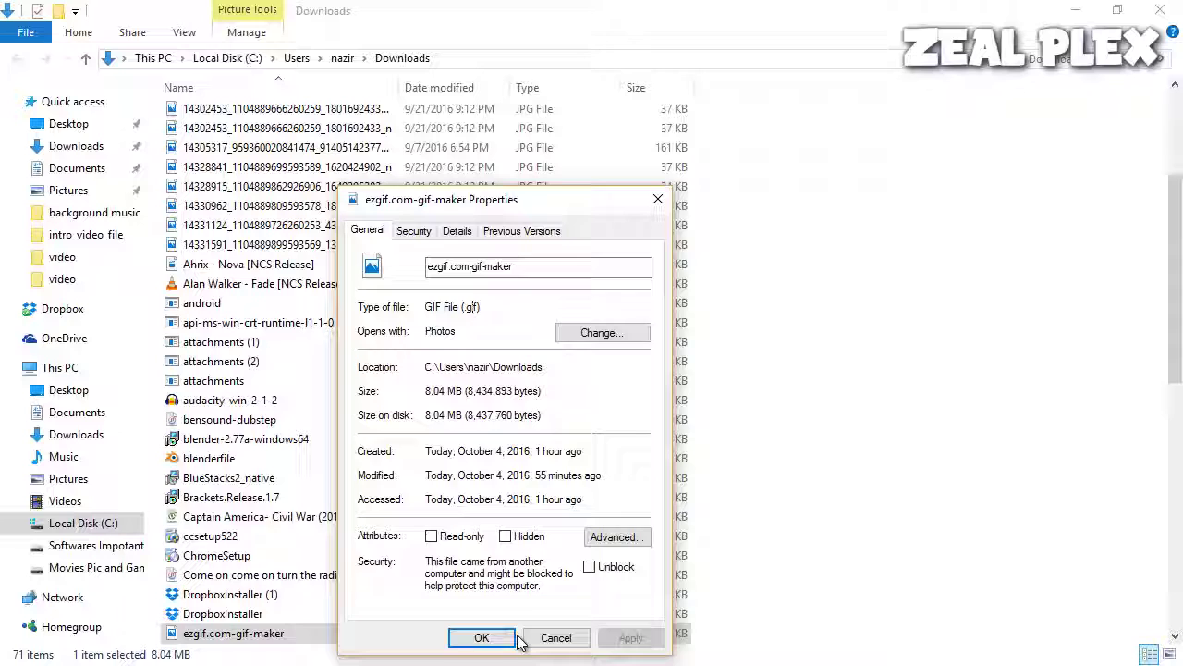
{"action": "left_click", "coordinate": [545, 643]}
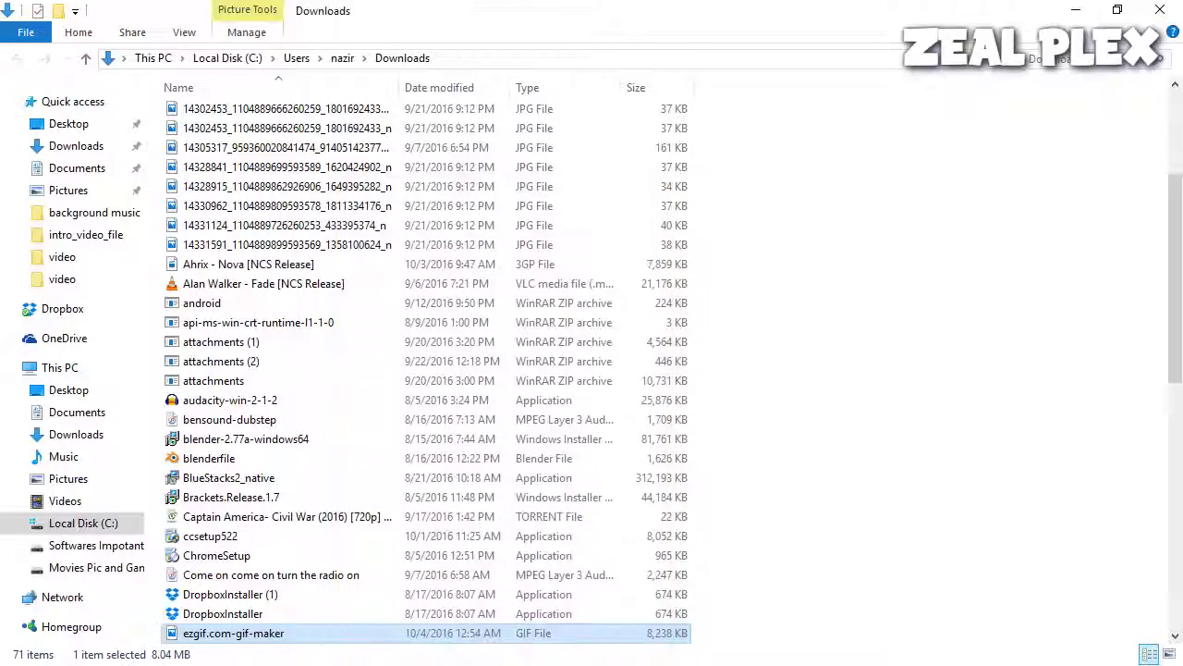
{"action": "left_click", "coordinate": [1080, 11]}
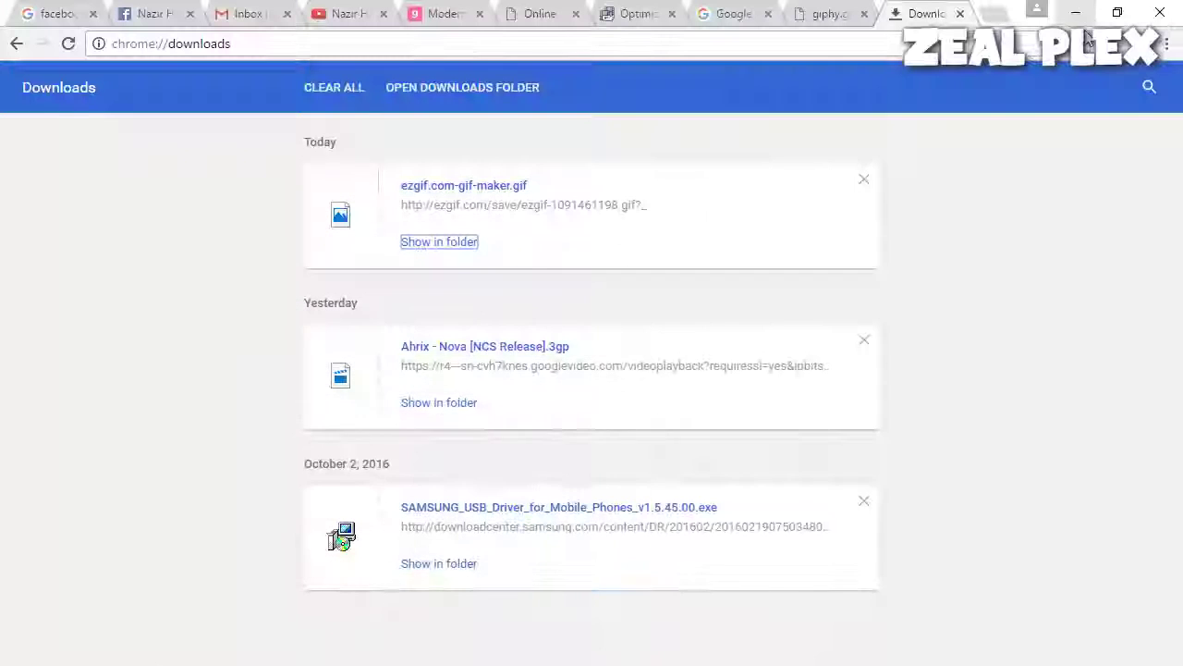
Step: Switch to the giphy.gif tab playing the Flappy Bird animation
{"action": "left_click", "coordinate": [828, 13]}
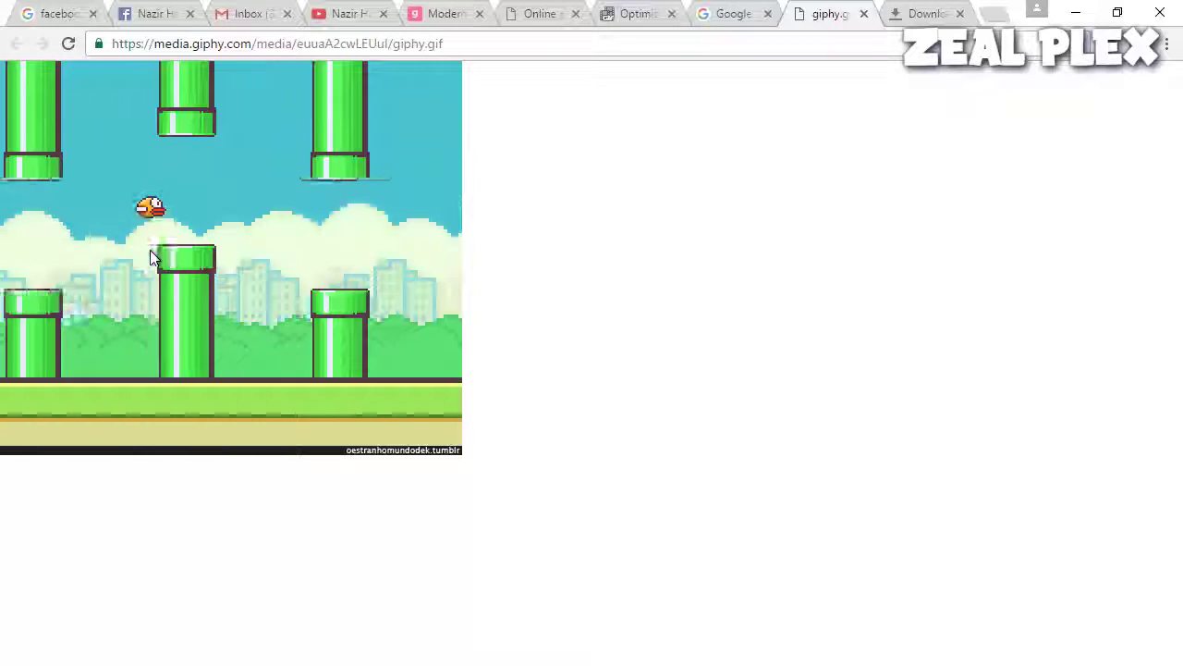
Step: Return to the ezgif optimizer page for the ZealPlex GIF and scroll through it
{"action": "left_click", "coordinate": [645, 15]}
{"action": "scroll", "coordinate": [775, 321], "scroll_direction": "down", "scroll_amount": 2}
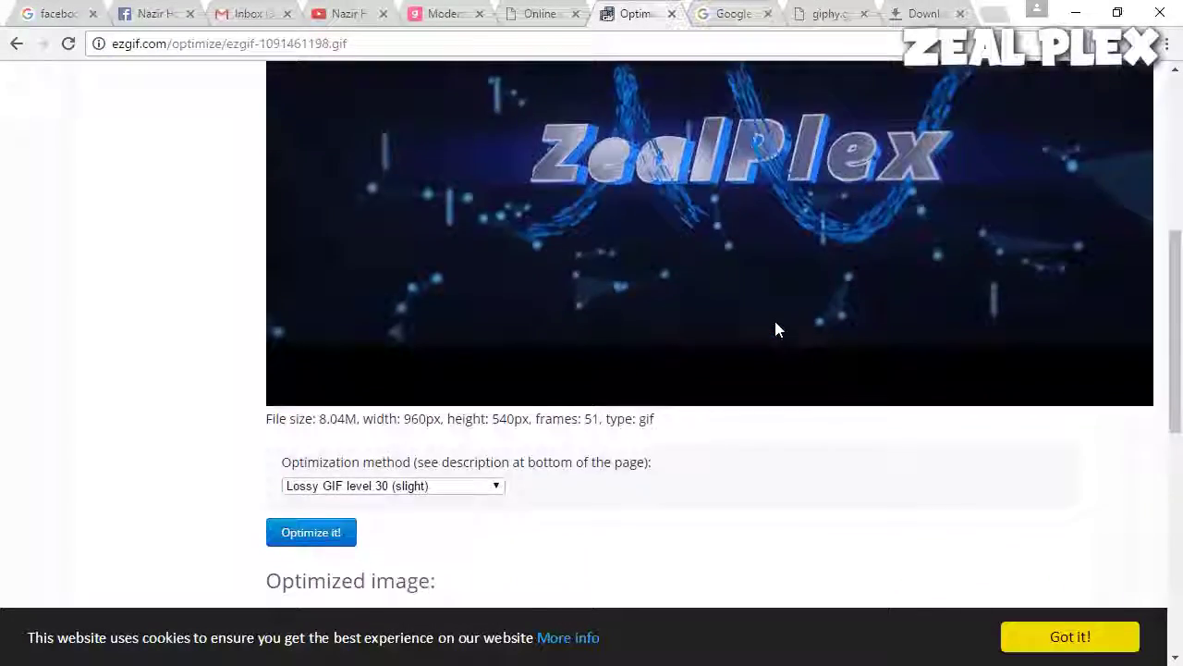
{"action": "scroll", "coordinate": [775, 321], "scroll_direction": "up", "scroll_amount": 5}
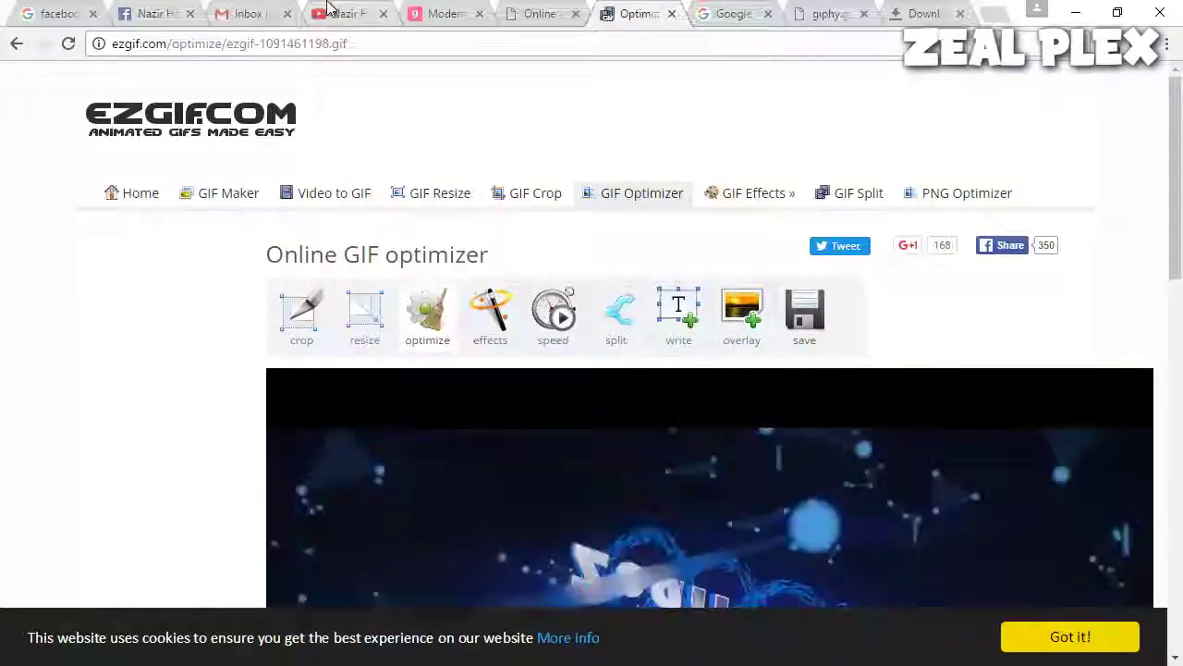
Step: Open the 'Modern HD Mine Craft Best Texture Pack Ever' video from the channel page in a new tab
{"action": "left_click", "coordinate": [330, 7]}
{"action": "scroll", "coordinate": [290, 218], "scroll_direction": "up", "scroll_amount": 4}
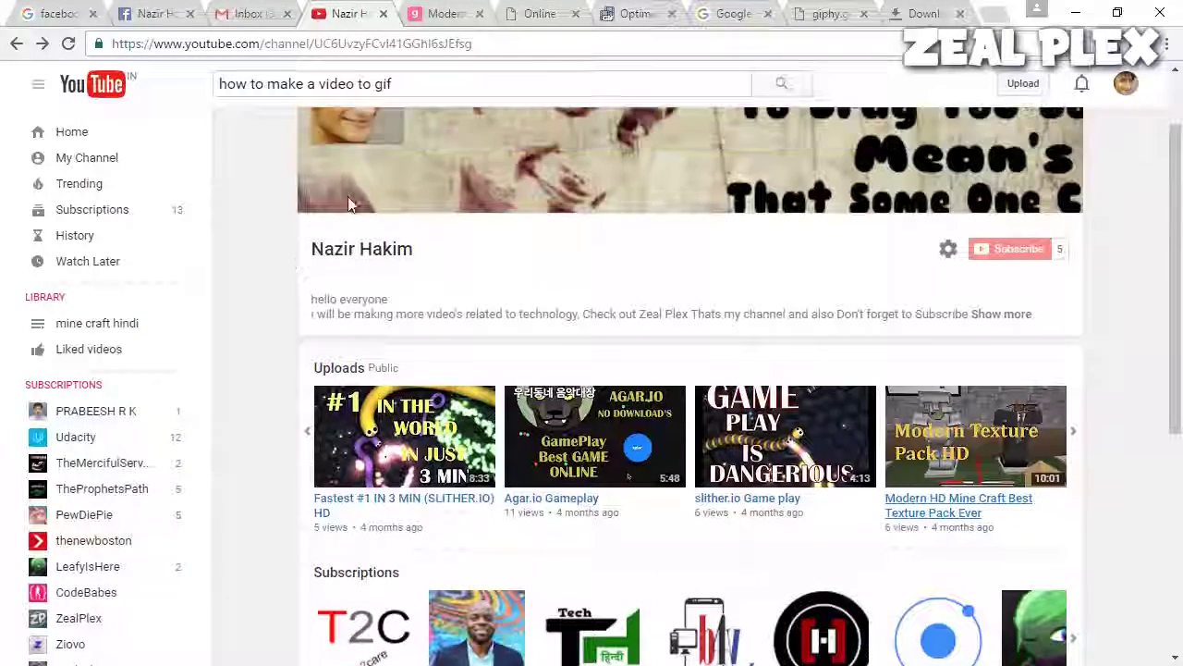
{"action": "scroll", "coordinate": [948, 323], "scroll_direction": "down", "scroll_amount": 1}
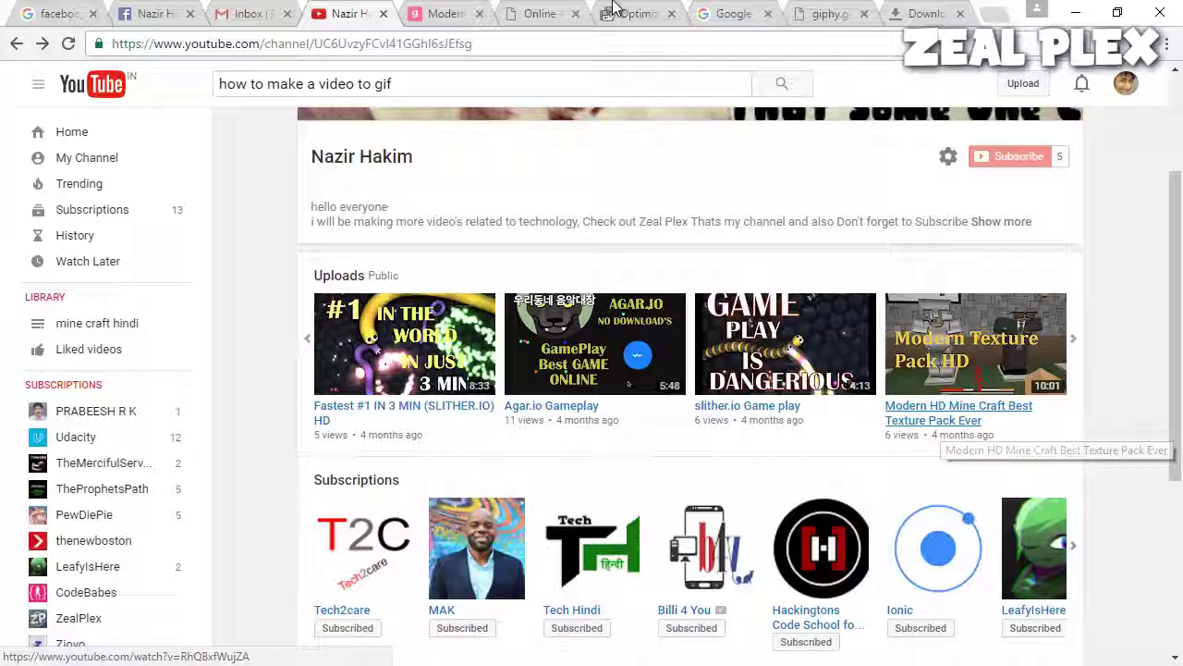
{"action": "middle_click", "coordinate": [961, 413]}
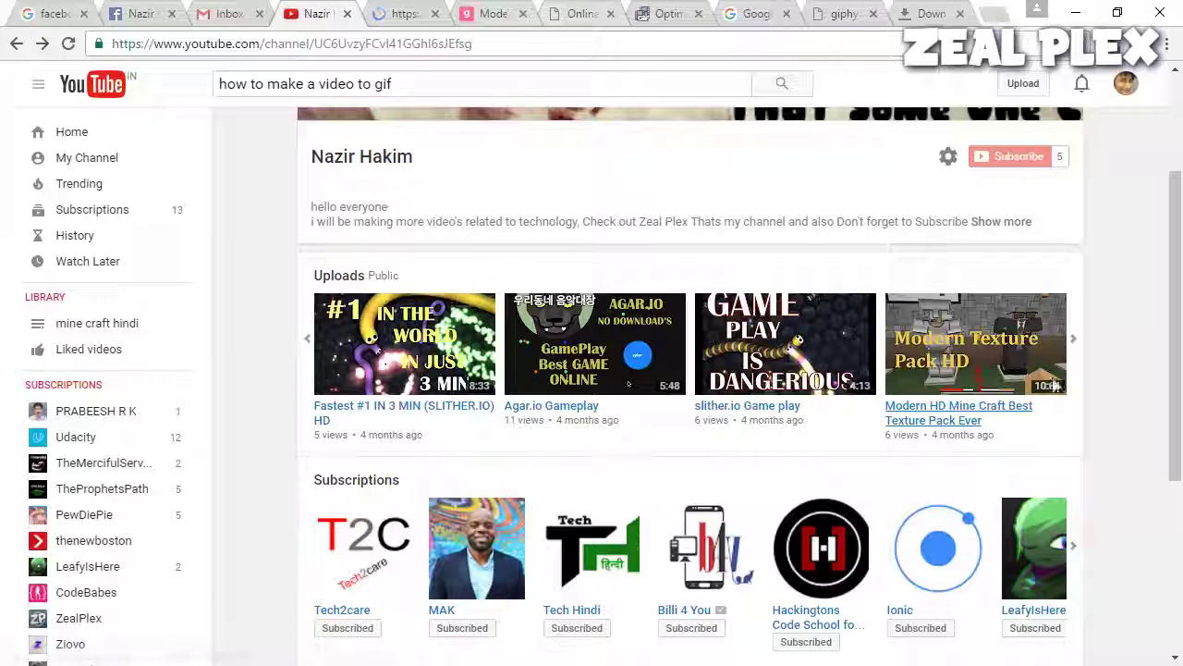
{"action": "left_click", "coordinate": [407, 13]}
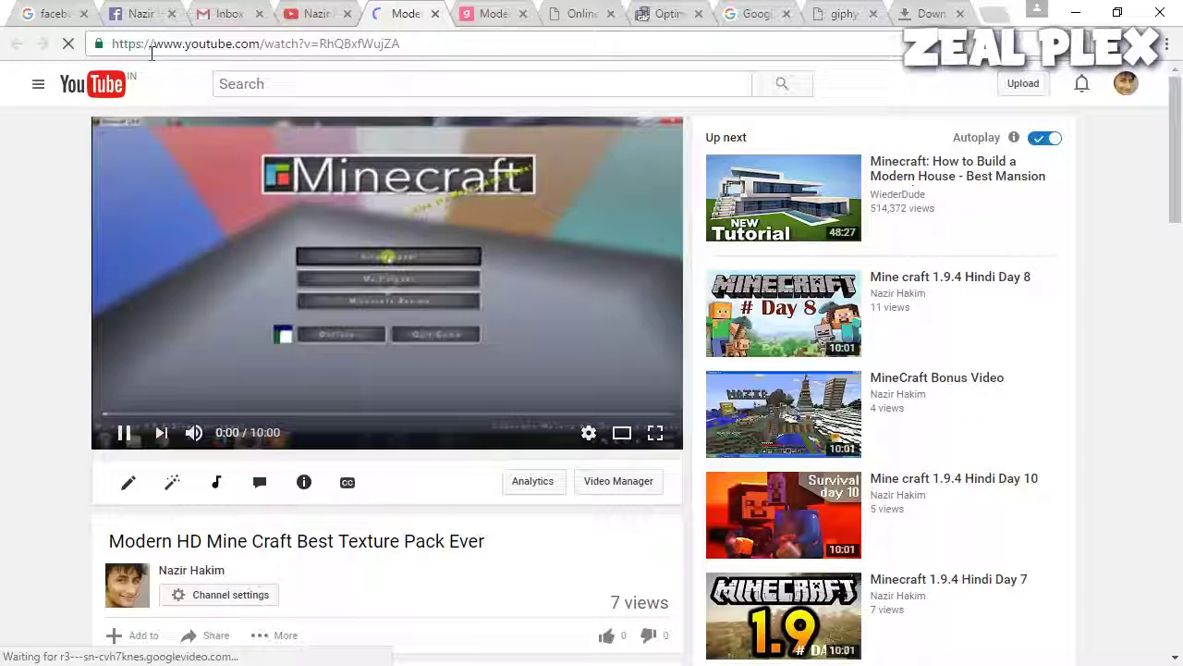
Step: Pause the video and reload its address as gifyoutube.com by inserting 'gif'
{"action": "left_click", "coordinate": [214, 273]}
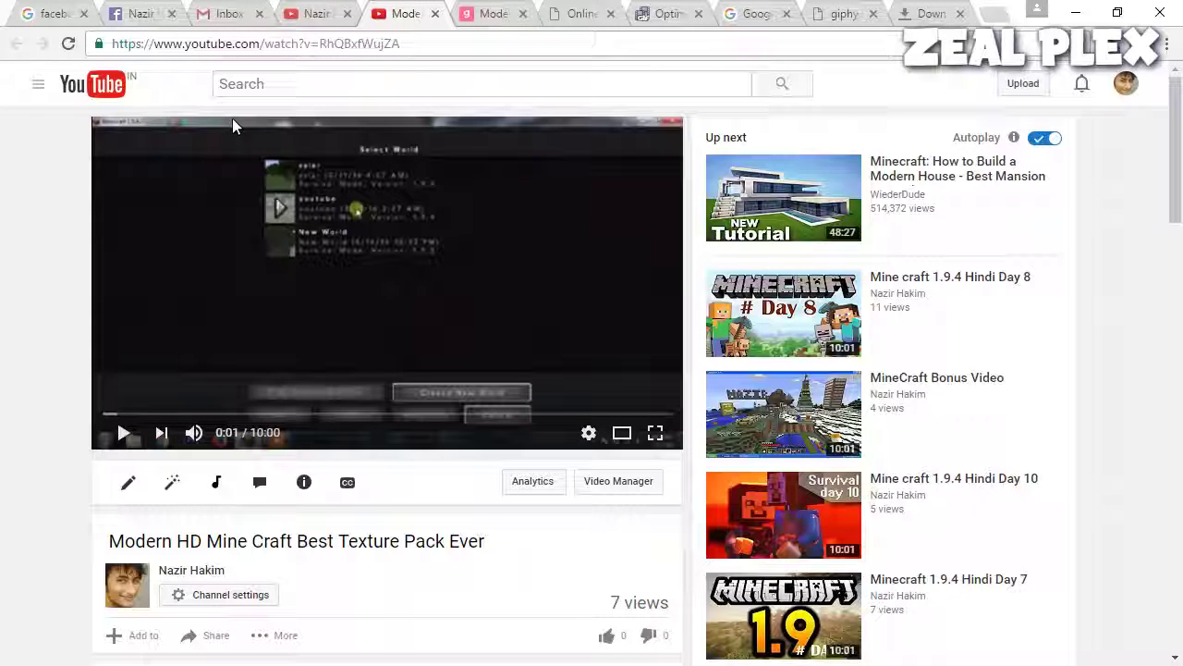
{"action": "type", "text": "gi"}
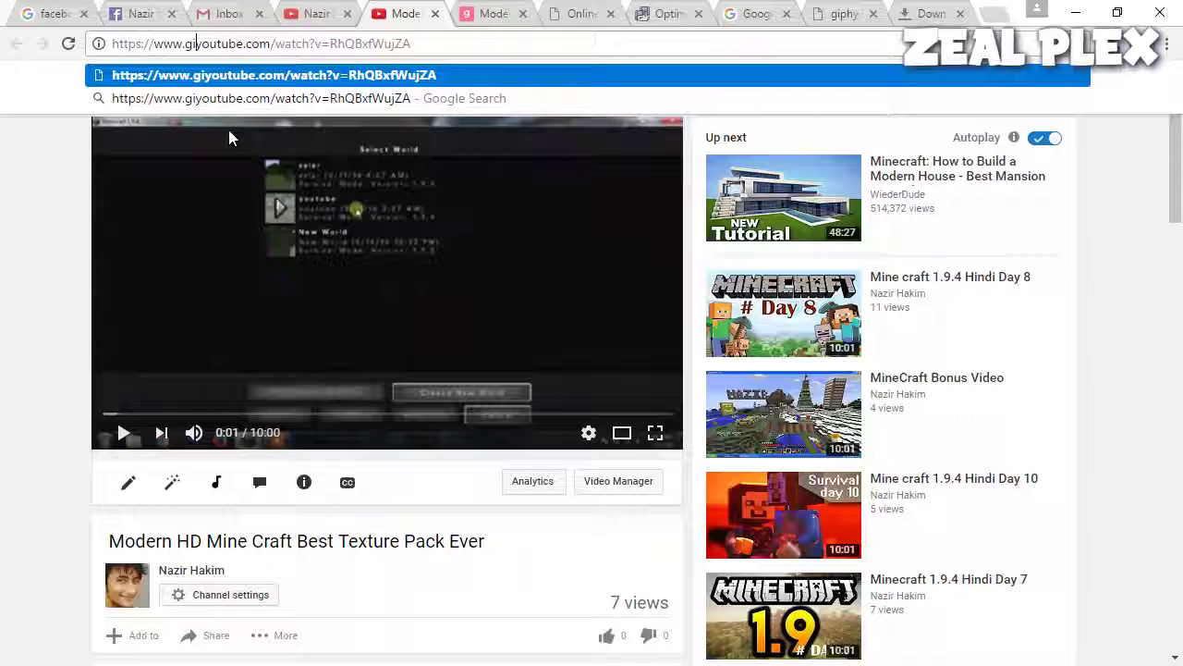
{"action": "type", "text": "f"}
{"action": "key", "text": "Return"}
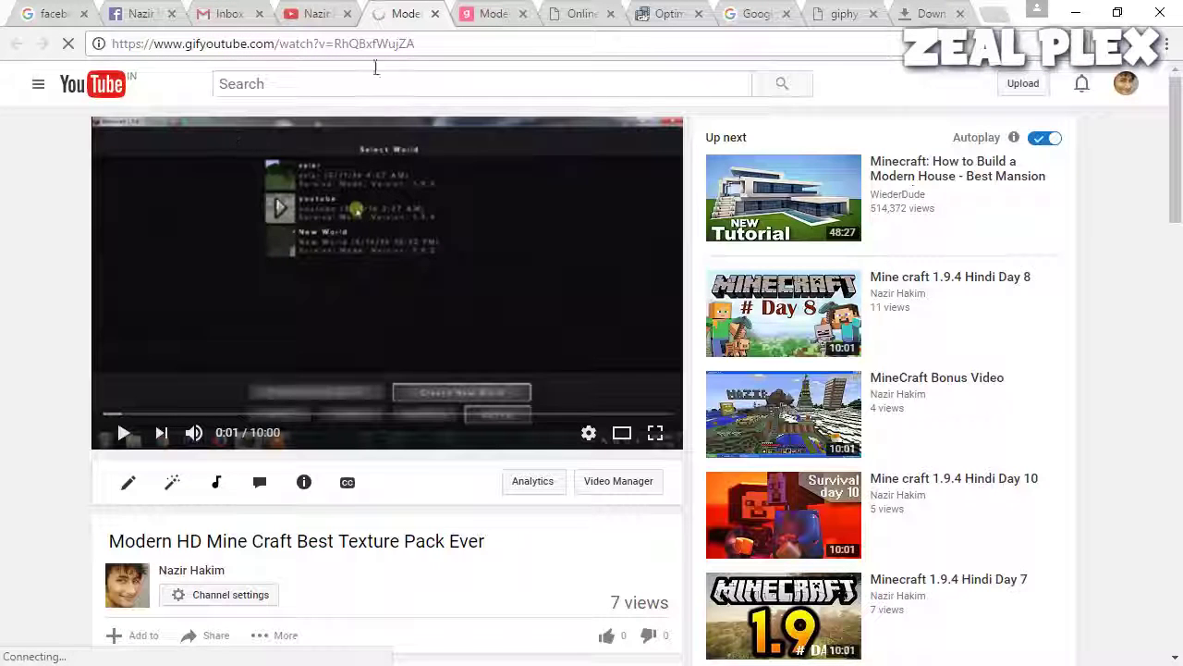
Step: Bring up the gifs.com editor with the Minecraft video and drag the start marker to 03:15
{"action": "left_click", "coordinate": [481, 17]}
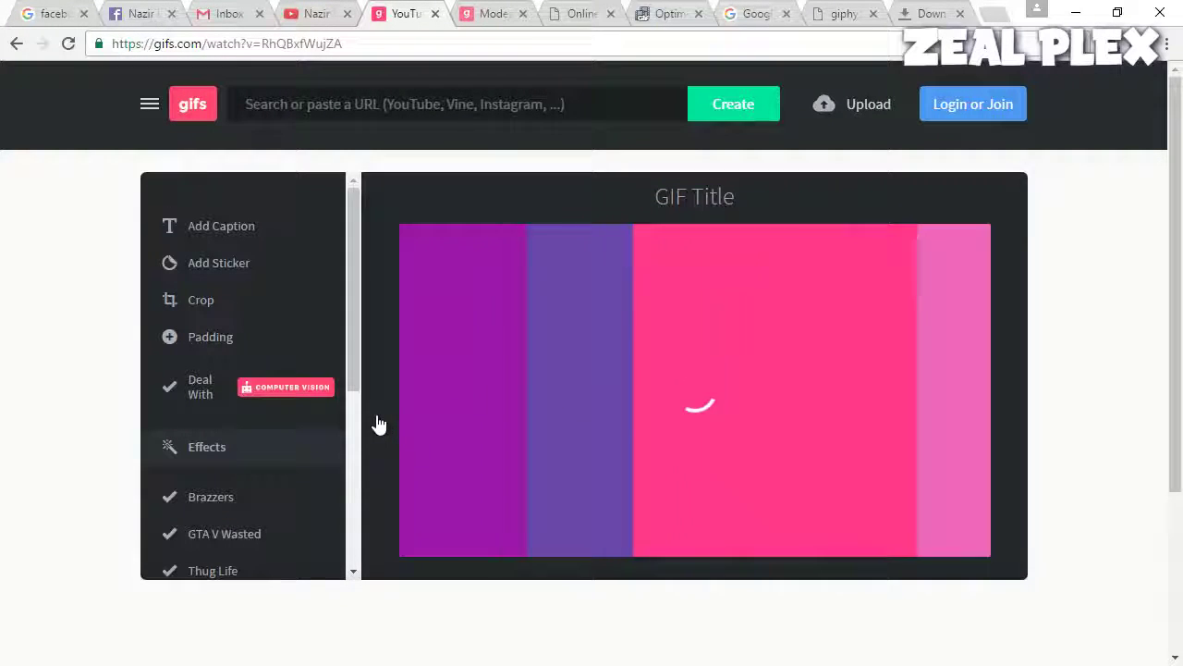
{"action": "scroll", "coordinate": [209, 244], "scroll_direction": "down", "scroll_amount": 2}
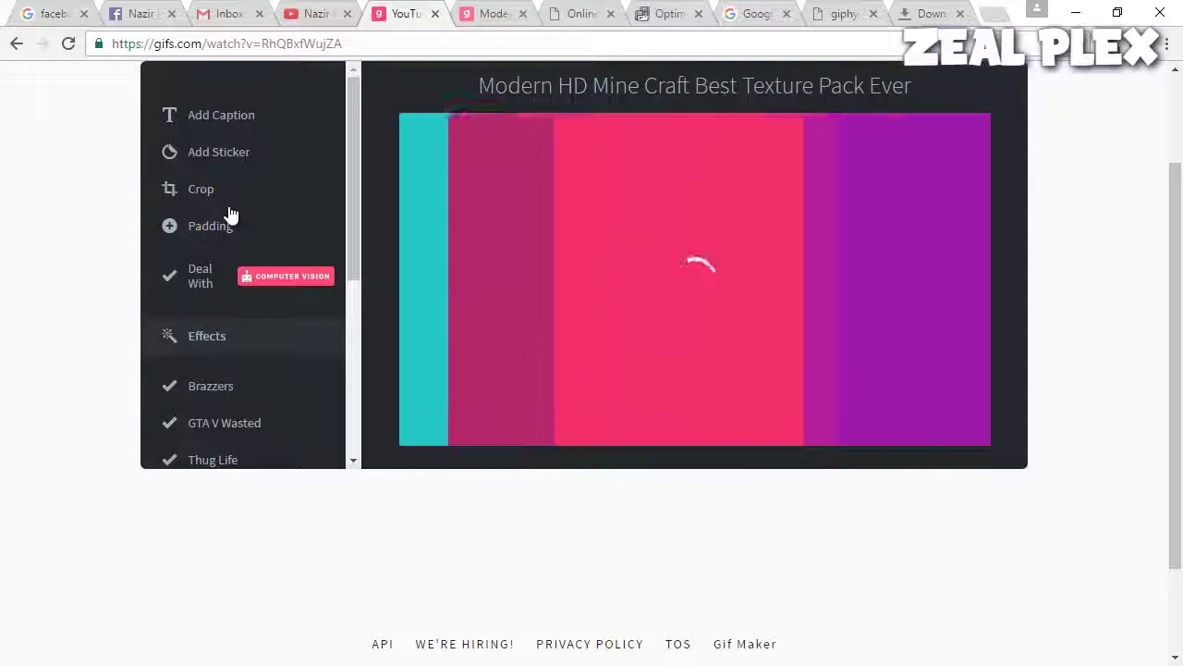
{"action": "scroll", "coordinate": [231, 267], "scroll_direction": "down", "scroll_amount": 2}
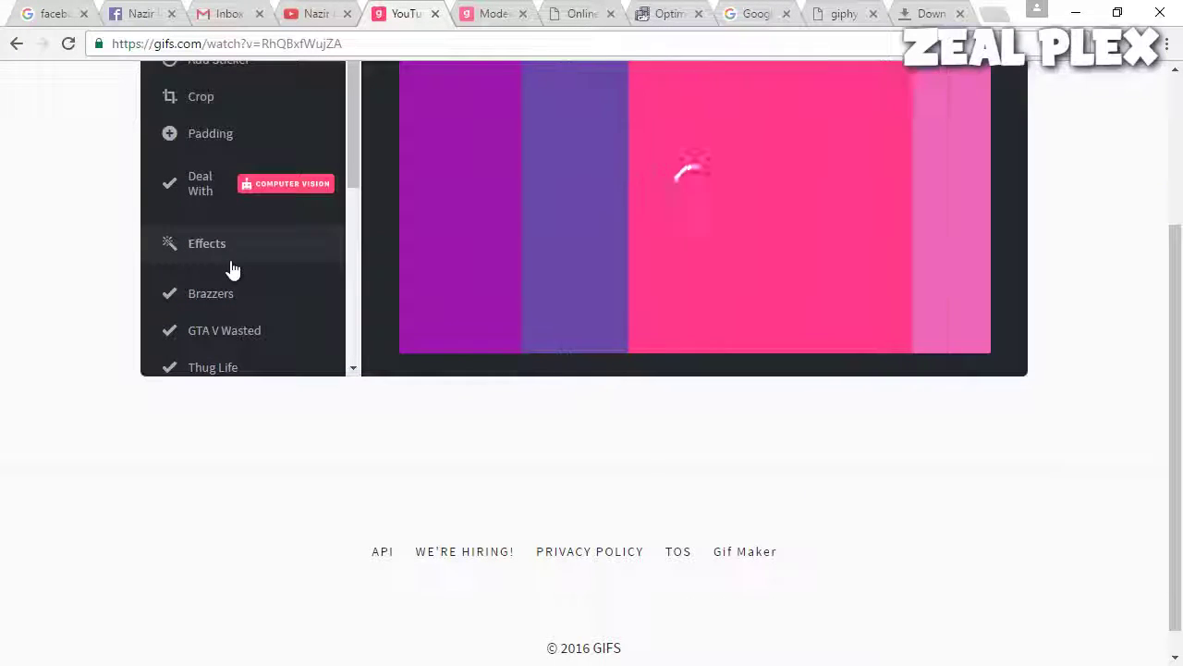
{"action": "scroll", "coordinate": [184, 407], "scroll_direction": "up", "scroll_amount": 3}
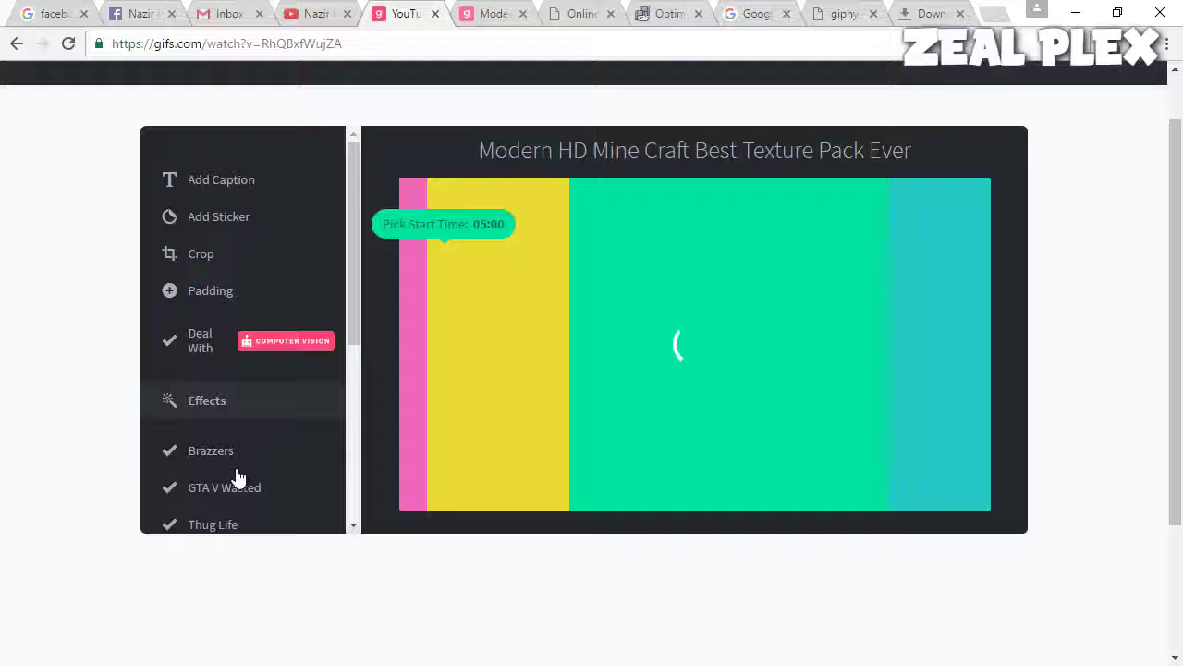
{"action": "scroll", "coordinate": [238, 460], "scroll_direction": "down", "scroll_amount": 2}
{"action": "scroll", "coordinate": [240, 458], "scroll_direction": "down", "scroll_amount": 2}
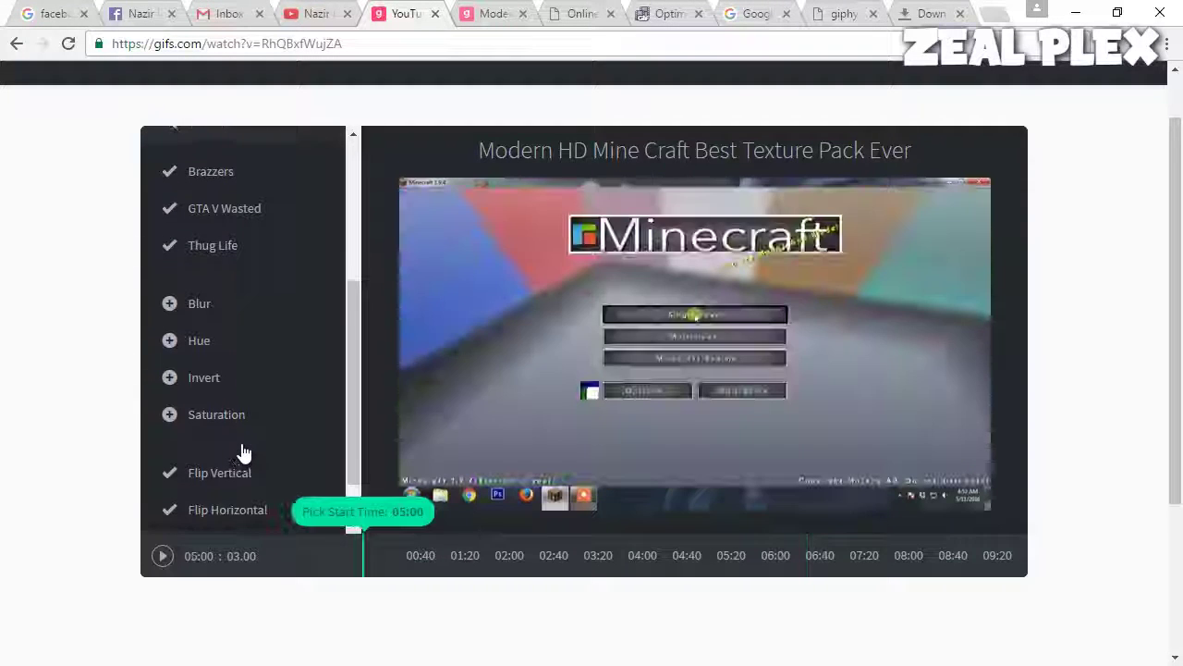
{"action": "mouse_move", "coordinate": [361, 512]}
{"action": "left_mouse_down"}
{"action": "mouse_move", "coordinate": [642, 511]}
{"action": "mouse_move", "coordinate": [617, 491]}
{"action": "mouse_move", "coordinate": [465, 558]}
{"action": "mouse_move", "coordinate": [558, 576]}
{"action": "left_mouse_up"}
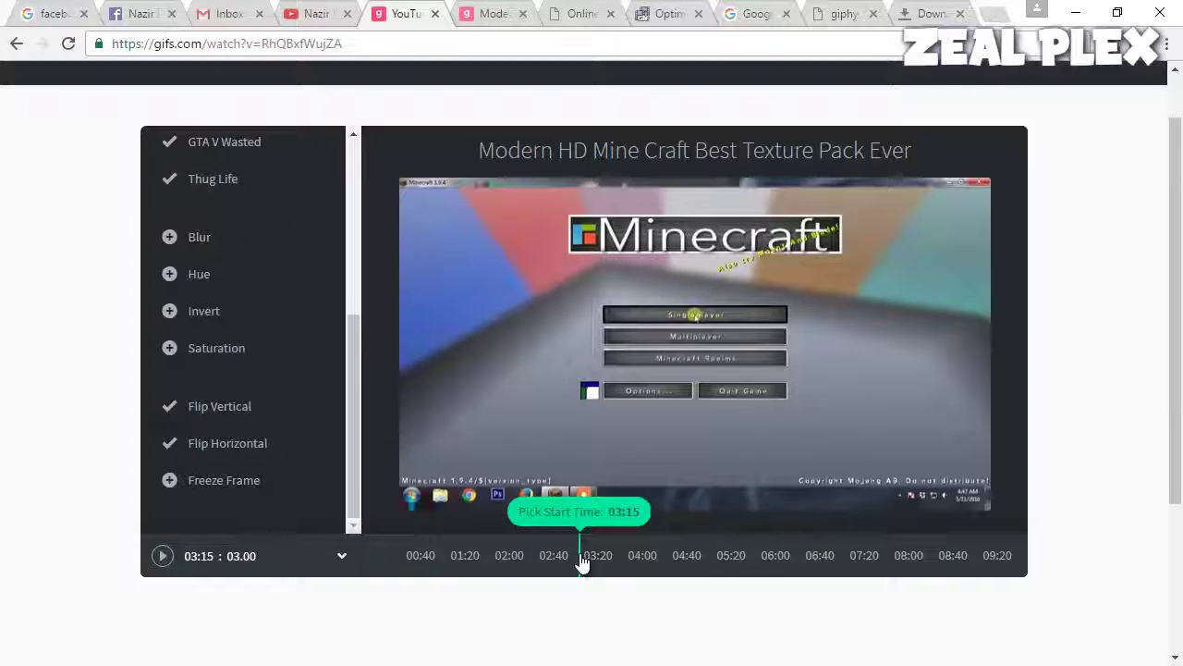
Step: Slide the 3-second clip selection along the timeline until it spans 05:25.04 to 05:28.04
{"action": "left_click", "coordinate": [582, 560]}
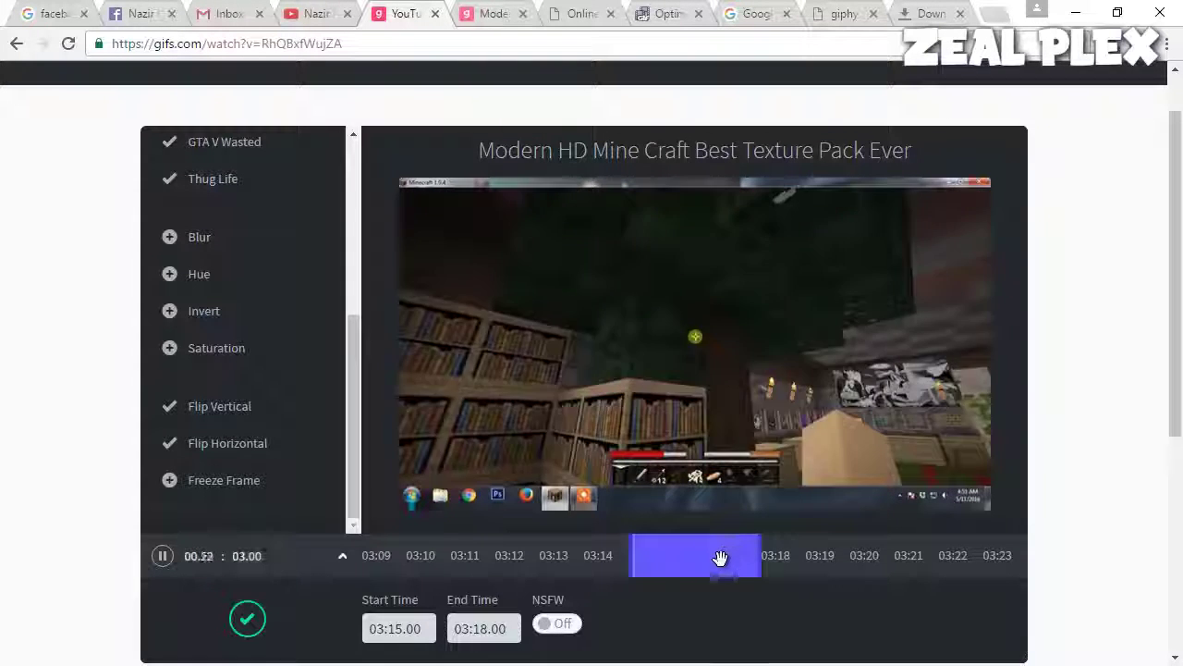
{"action": "left_click_drag", "start_coordinate": [718, 557], "coordinate": [866, 590]}
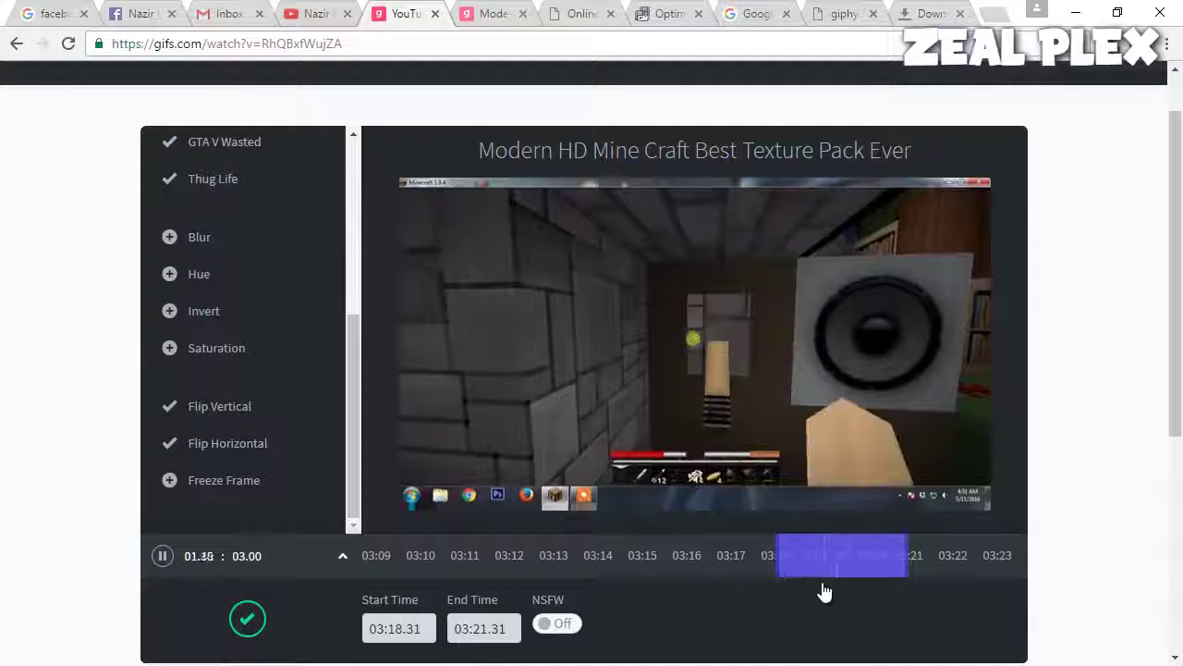
{"action": "left_click_drag", "start_coordinate": [853, 558], "coordinate": [947, 592]}
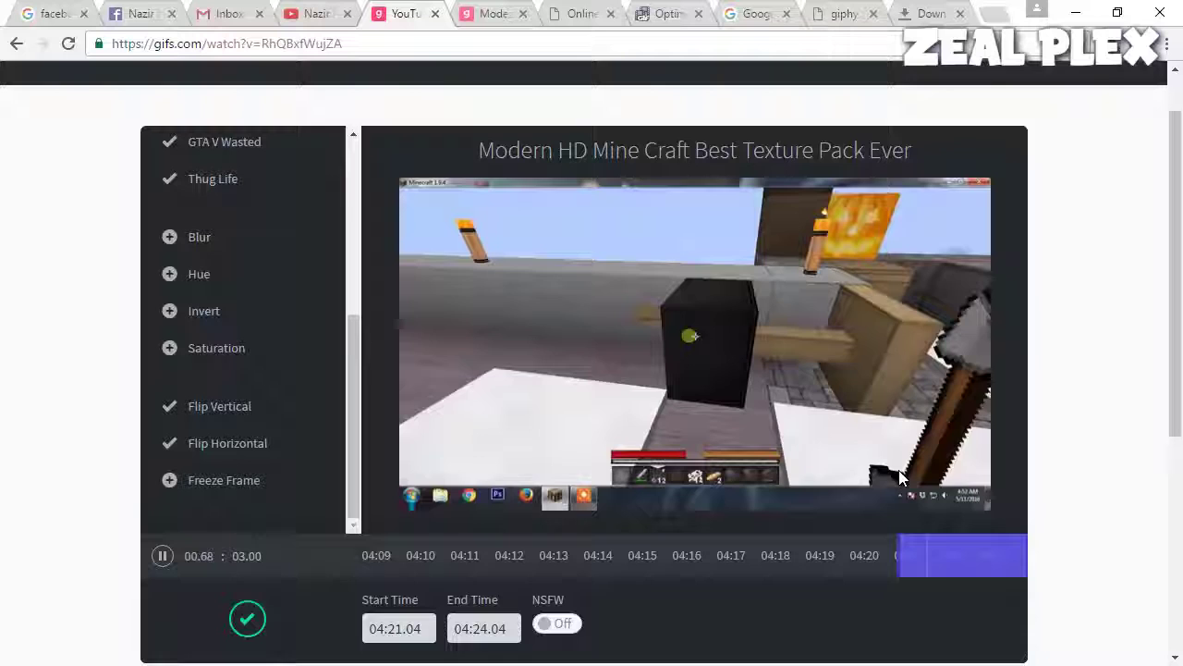
{"action": "left_click_drag", "start_coordinate": [966, 560], "coordinate": [1033, 562]}
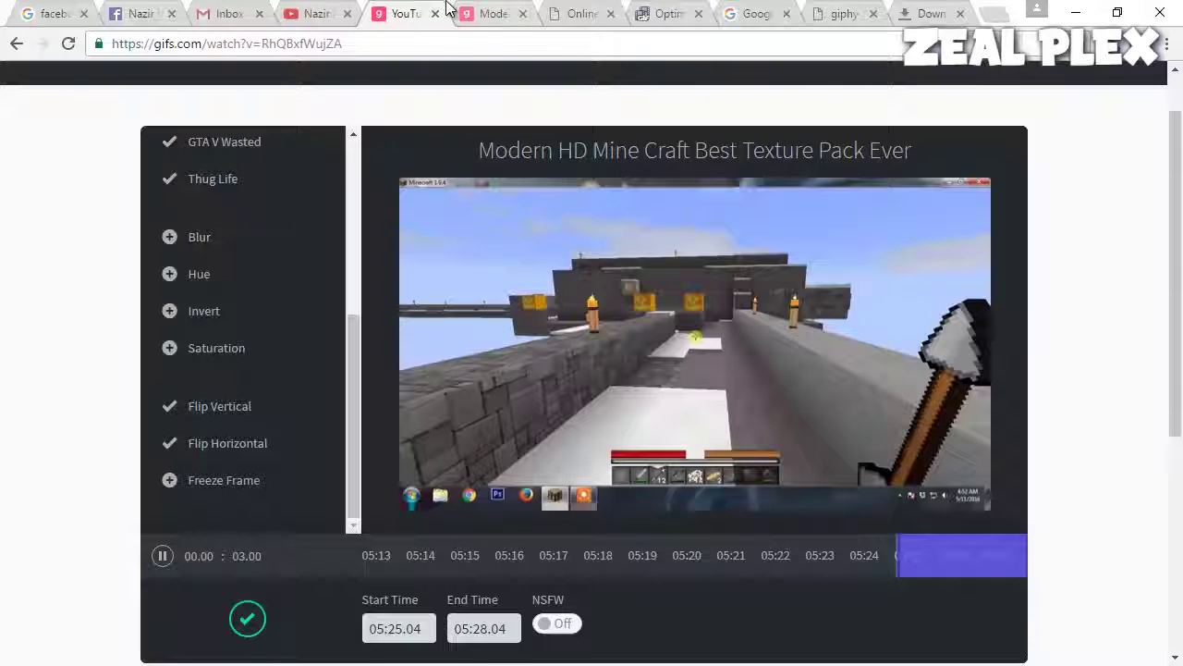
Step: Peek at the finished GIF tab, then return to the gifs.com editor
{"action": "left_click", "coordinate": [482, 15]}
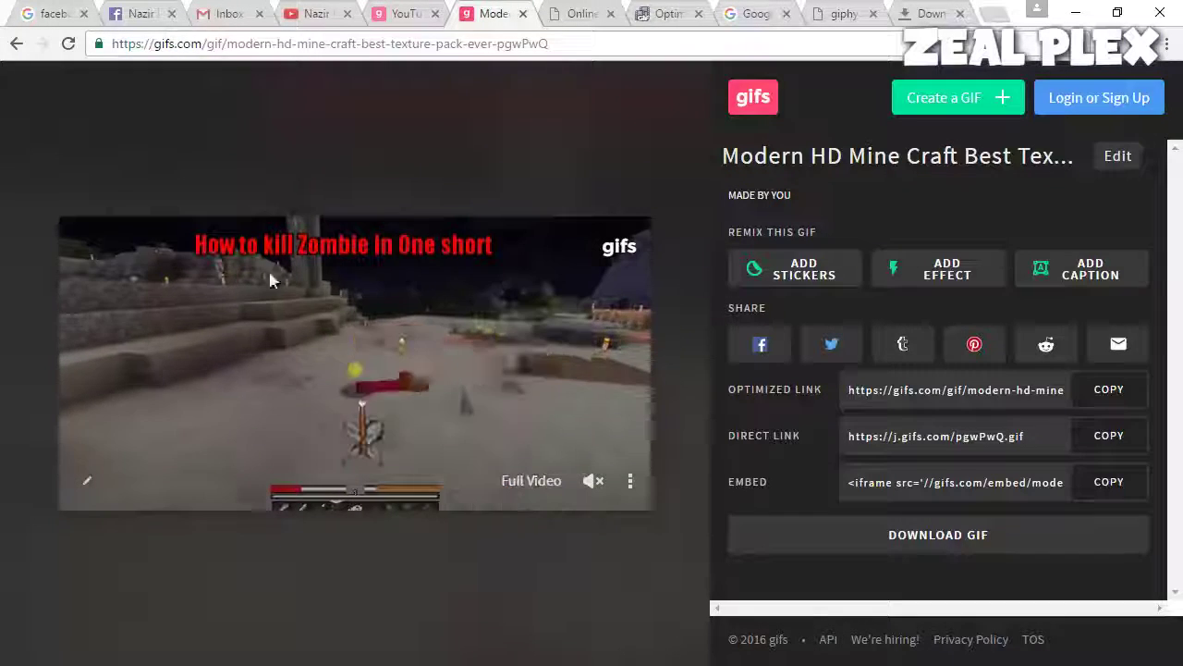
{"action": "key", "text": "ctrl+shift+Tab"}
{"action": "scroll", "coordinate": [251, 204], "scroll_direction": "up", "scroll_amount": 5}
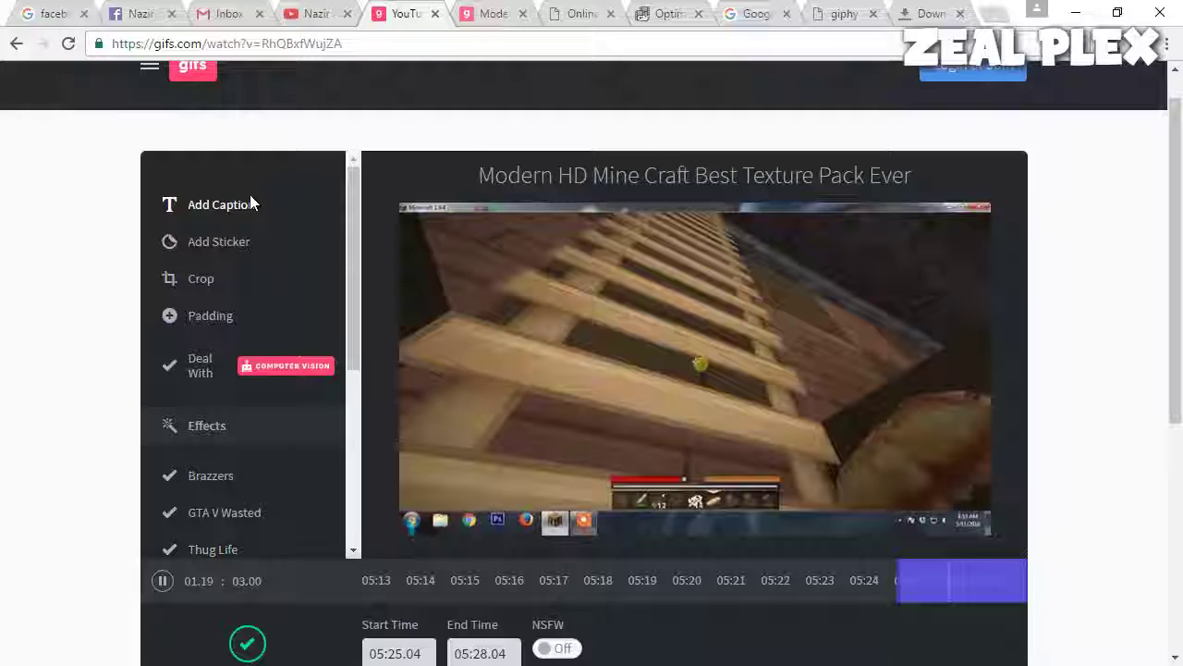
Step: Add a caption reading 'this is my hquse' aligned to the top of the clip
{"action": "left_click", "coordinate": [250, 244]}
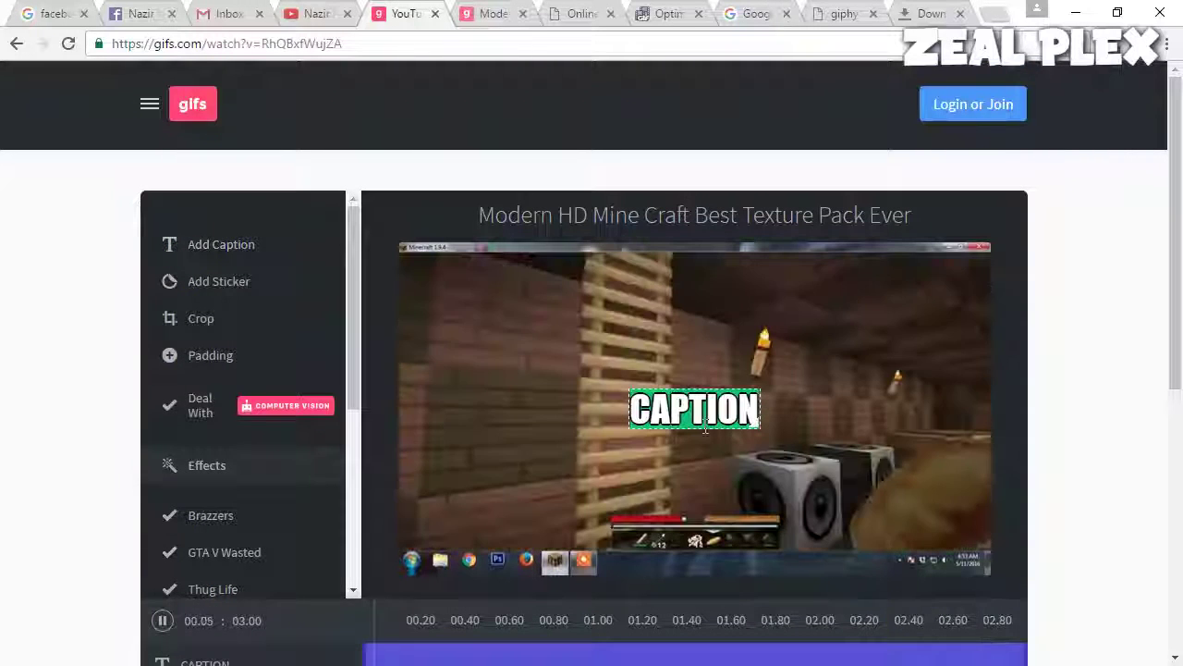
{"action": "type", "text": "t"}
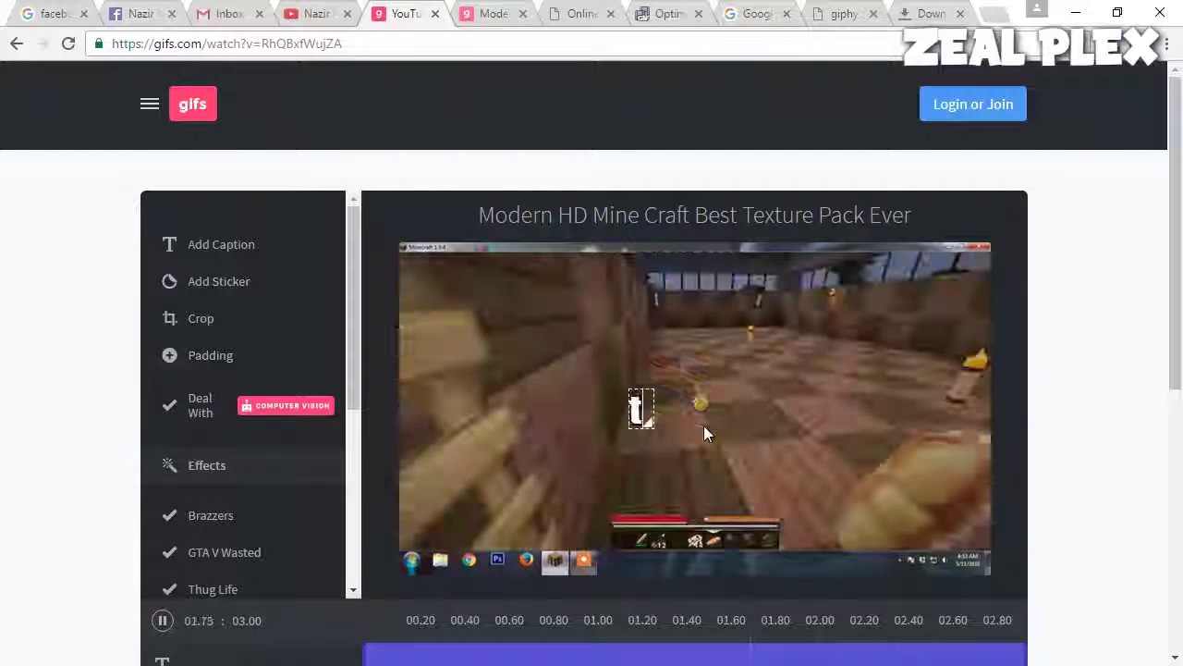
{"action": "type", "text": "his is m"}
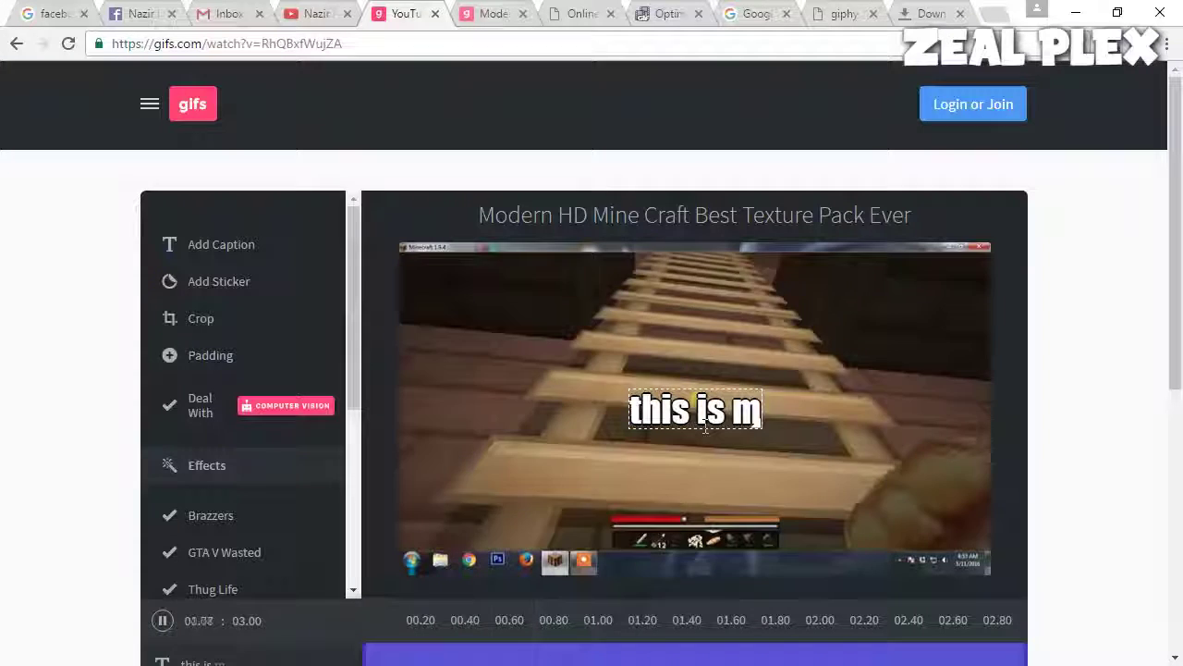
{"action": "type", "text": "y hqus"}
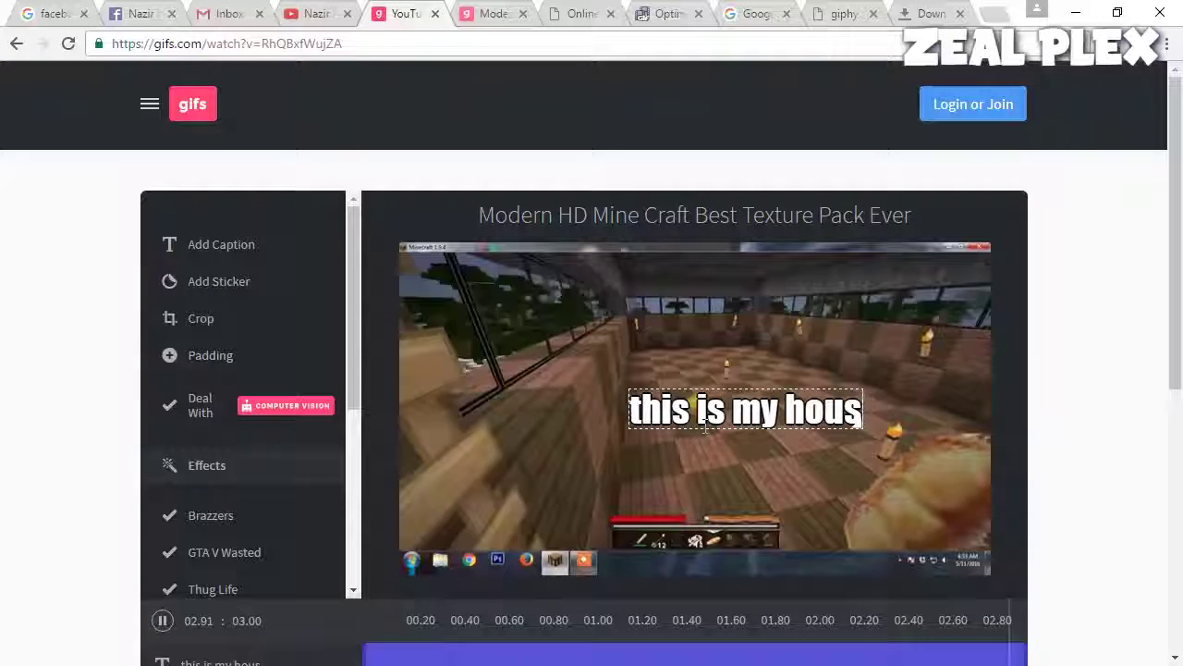
{"action": "type", "text": "e"}
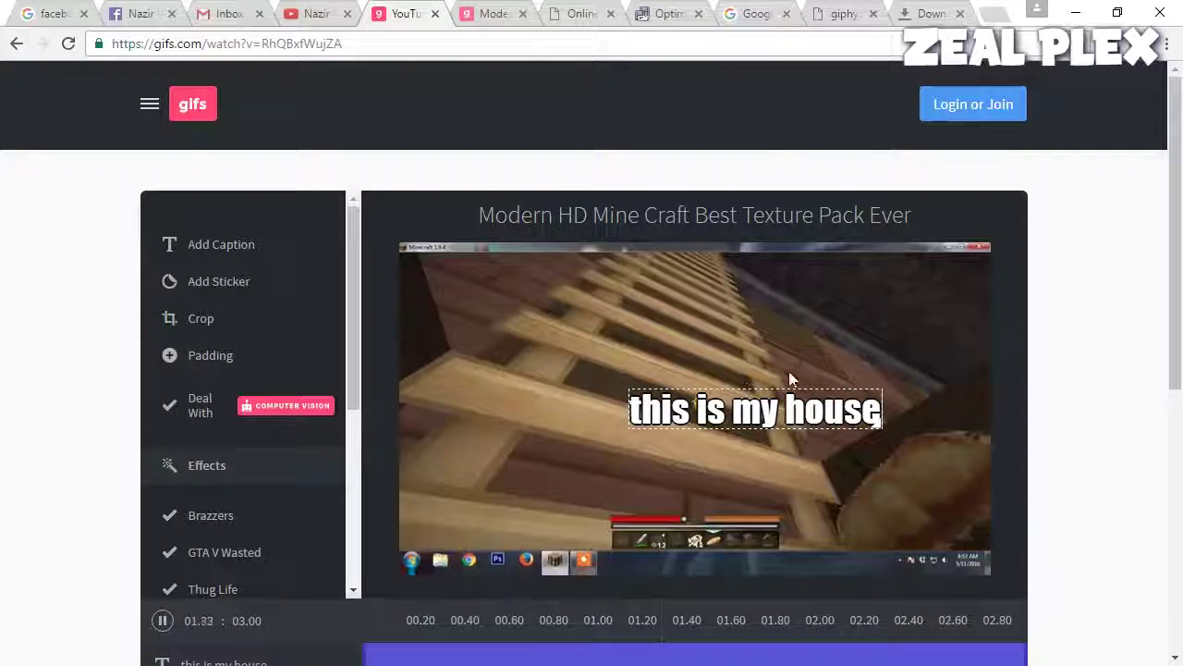
{"action": "scroll", "coordinate": [1081, 407], "scroll_direction": "down", "scroll_amount": 2}
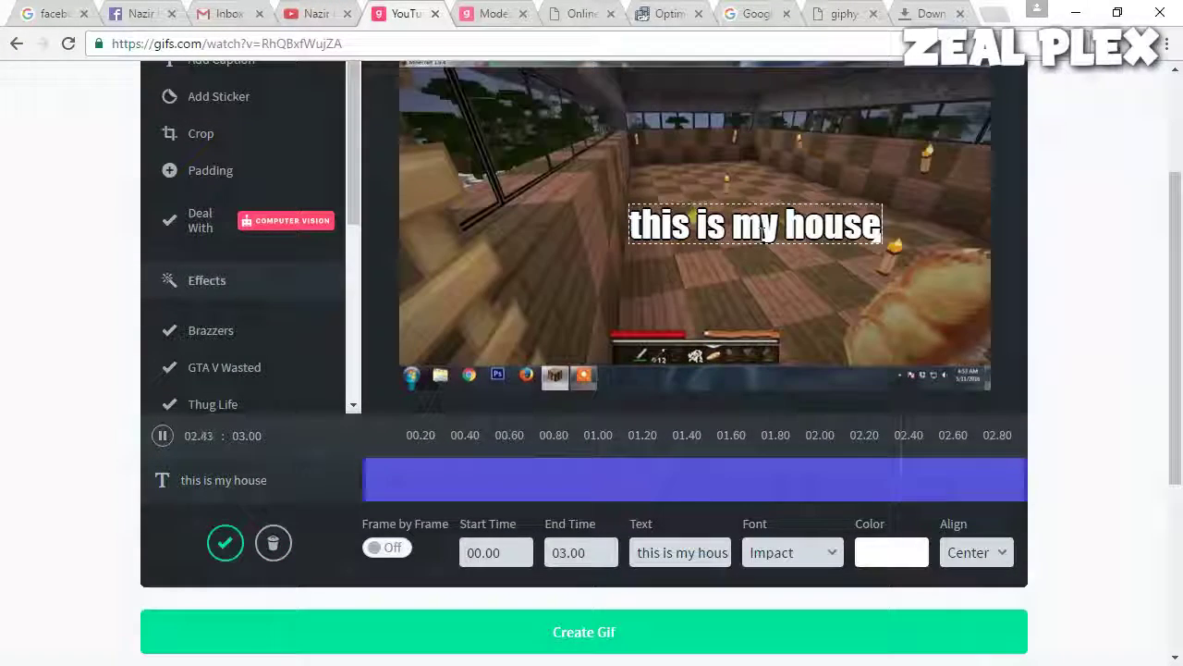
{"action": "left_click", "coordinate": [967, 555]}
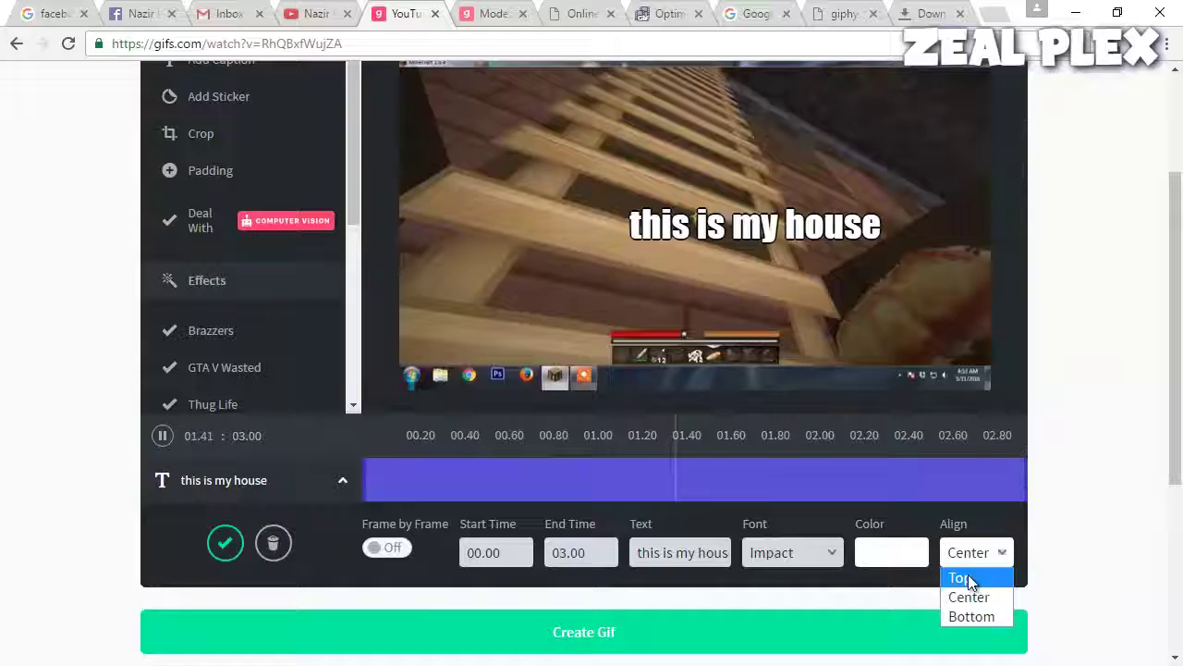
{"action": "left_click", "coordinate": [962, 578]}
{"action": "scroll", "coordinate": [1081, 502], "scroll_direction": "up", "scroll_amount": 2}
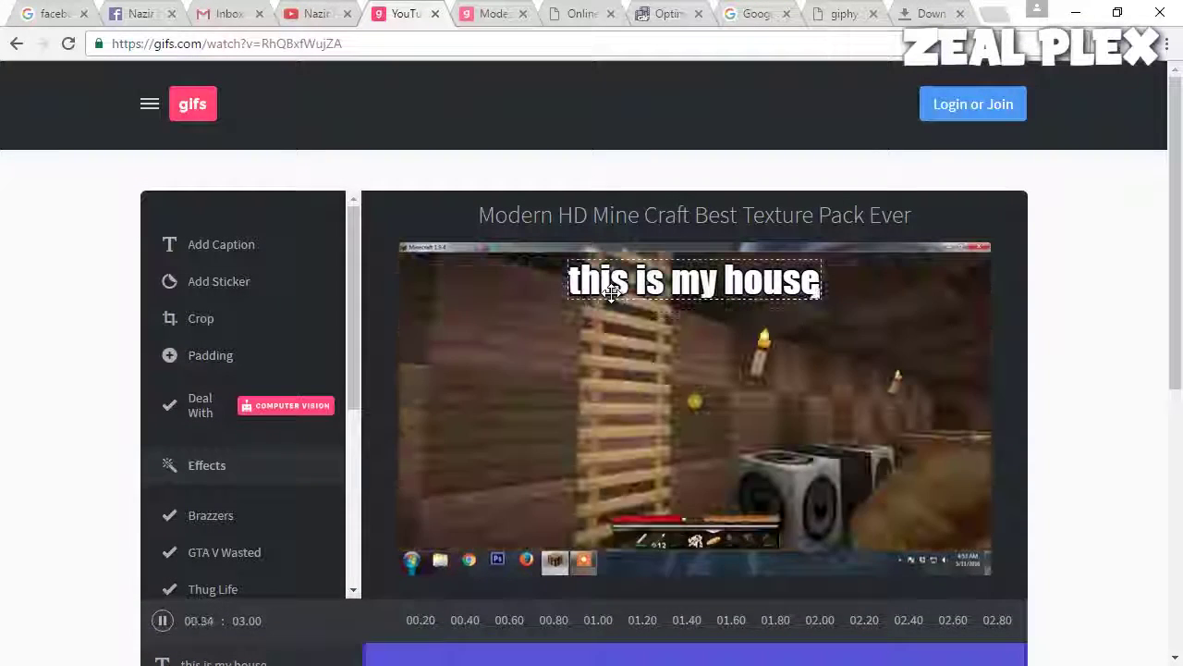
{"action": "scroll", "coordinate": [980, 444], "scroll_direction": "down", "scroll_amount": 3}
Step: Try a dark red colour and the Allura font on the caption
{"action": "left_click", "coordinate": [909, 470]}
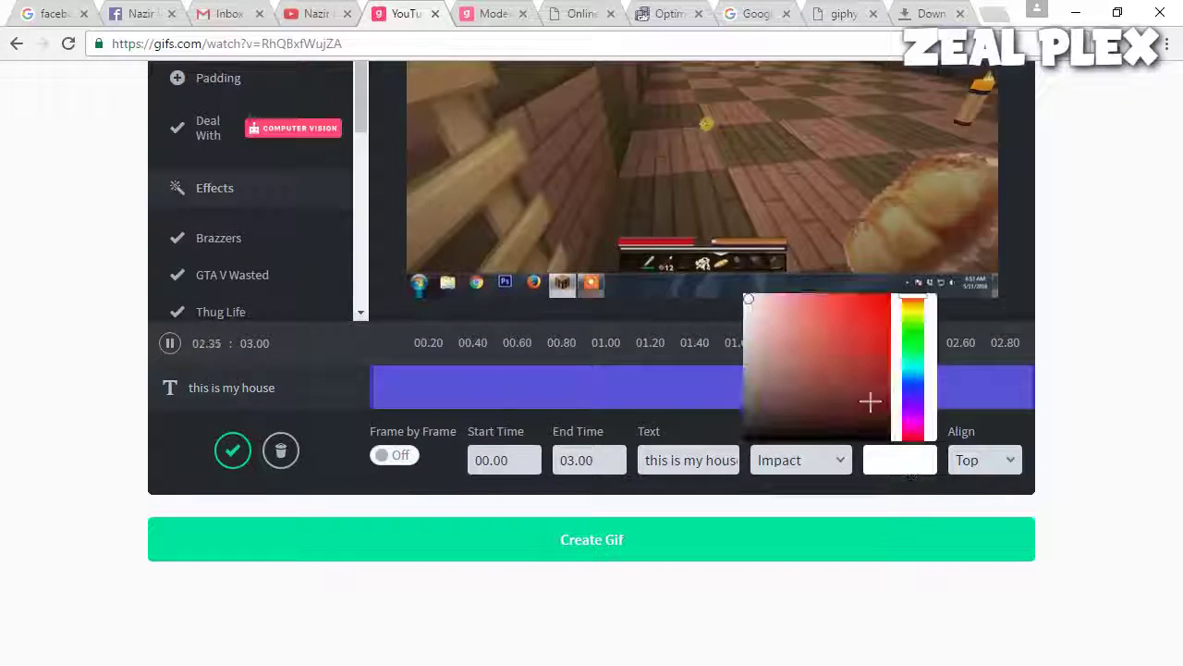
{"action": "left_click", "coordinate": [870, 400]}
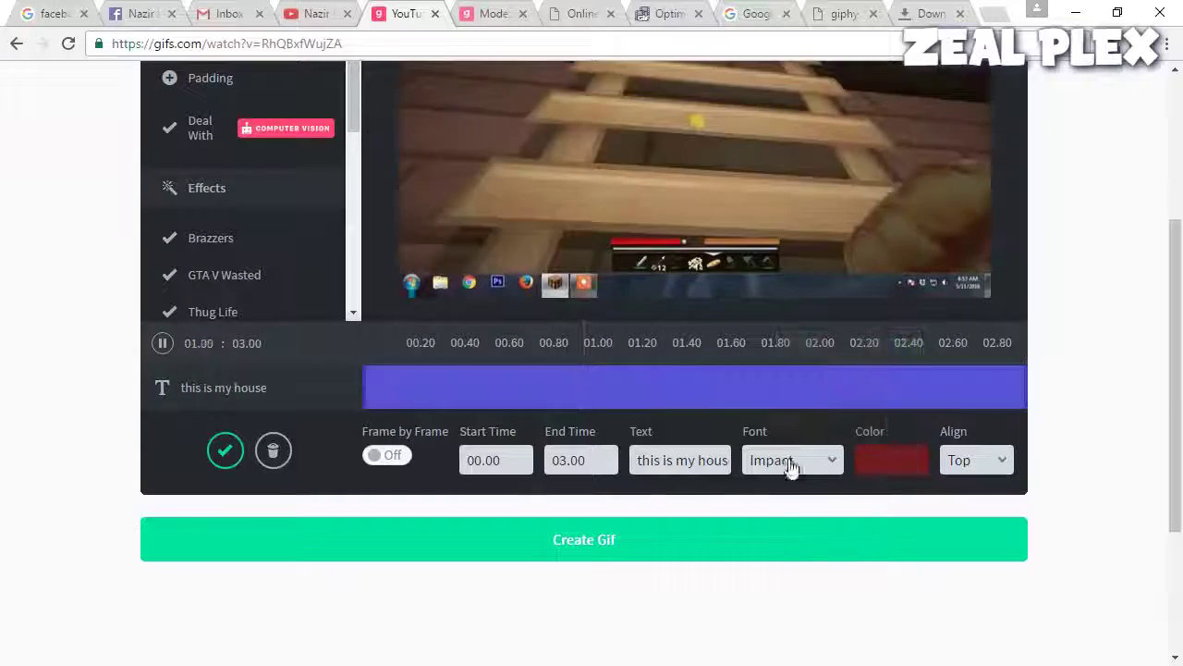
{"action": "left_click", "coordinate": [790, 469]}
{"action": "left_click", "coordinate": [827, 318]}
{"action": "scroll", "coordinate": [1099, 350], "scroll_direction": "up", "scroll_amount": 3}
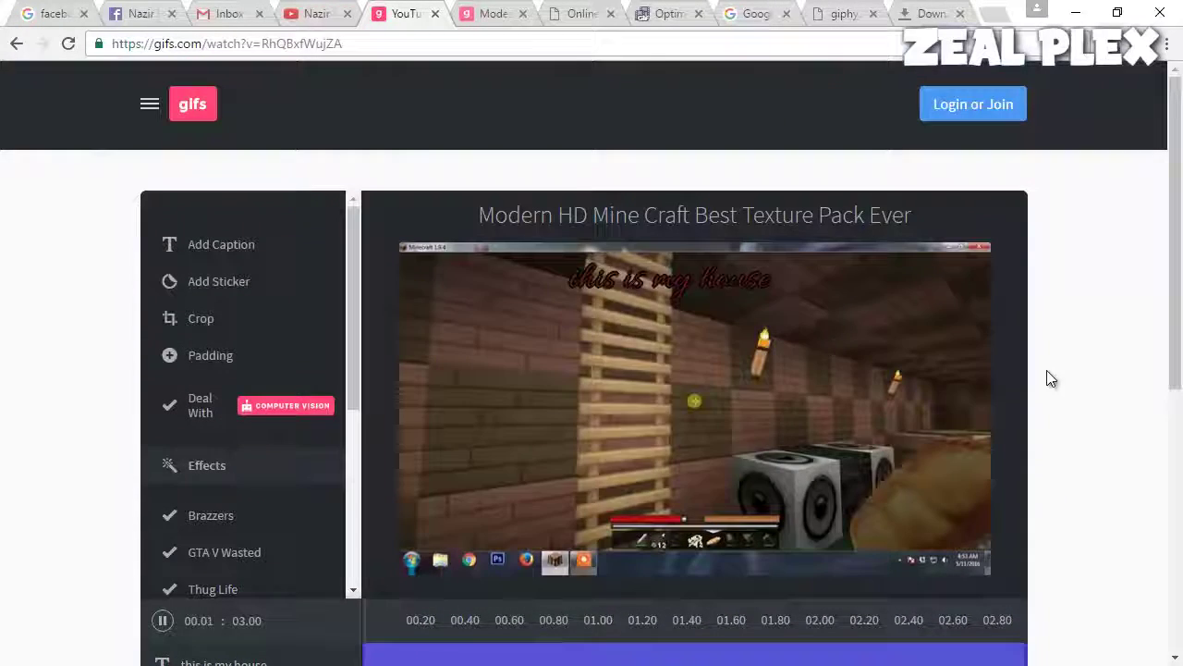
{"action": "scroll", "coordinate": [916, 416], "scroll_direction": "down", "scroll_amount": 3}
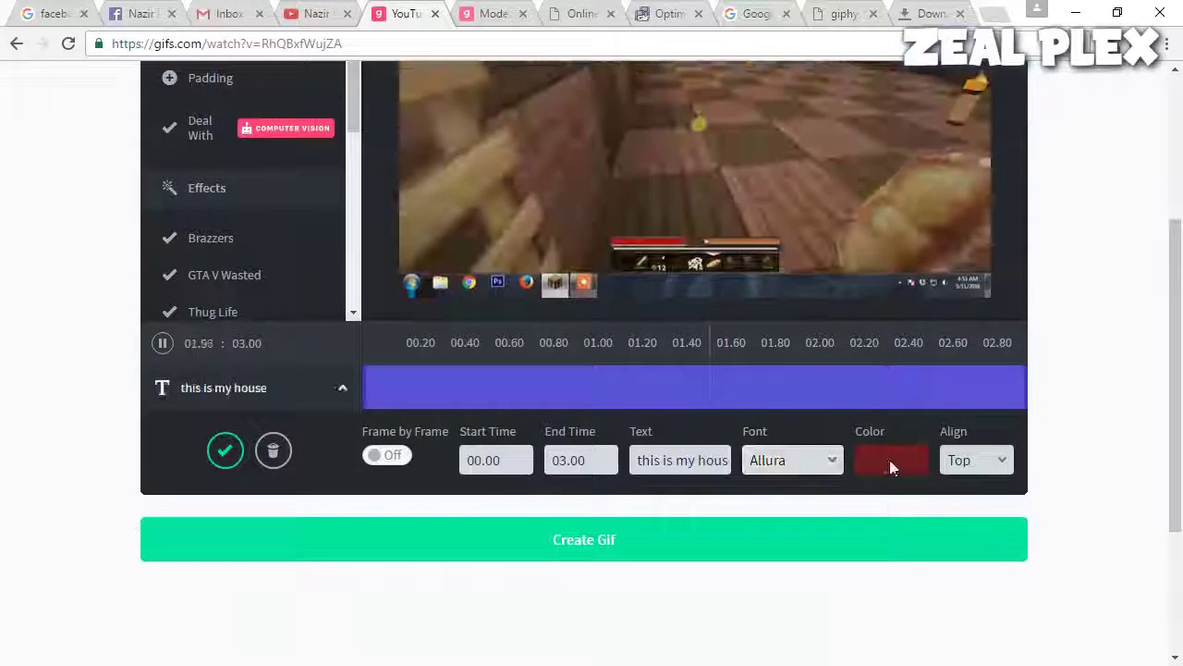
Step: Switch the caption to green Impact lettering
{"action": "left_click", "coordinate": [890, 464]}
{"action": "left_click", "coordinate": [901, 344]}
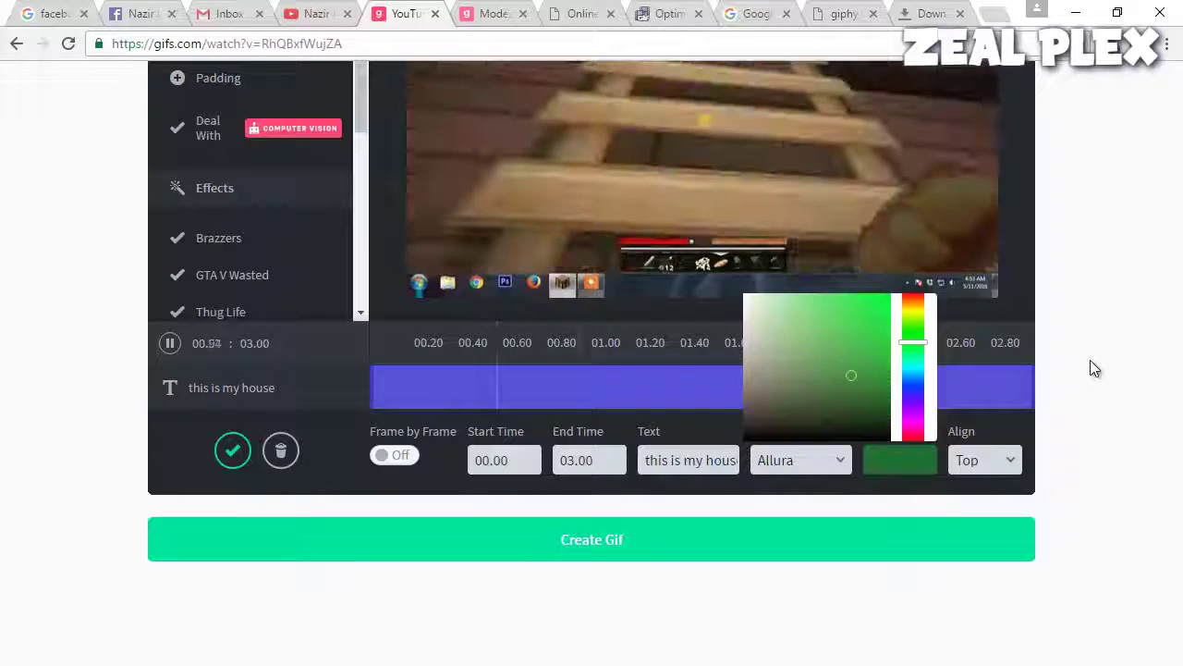
{"action": "scroll", "coordinate": [1090, 362], "scroll_direction": "up", "scroll_amount": 3}
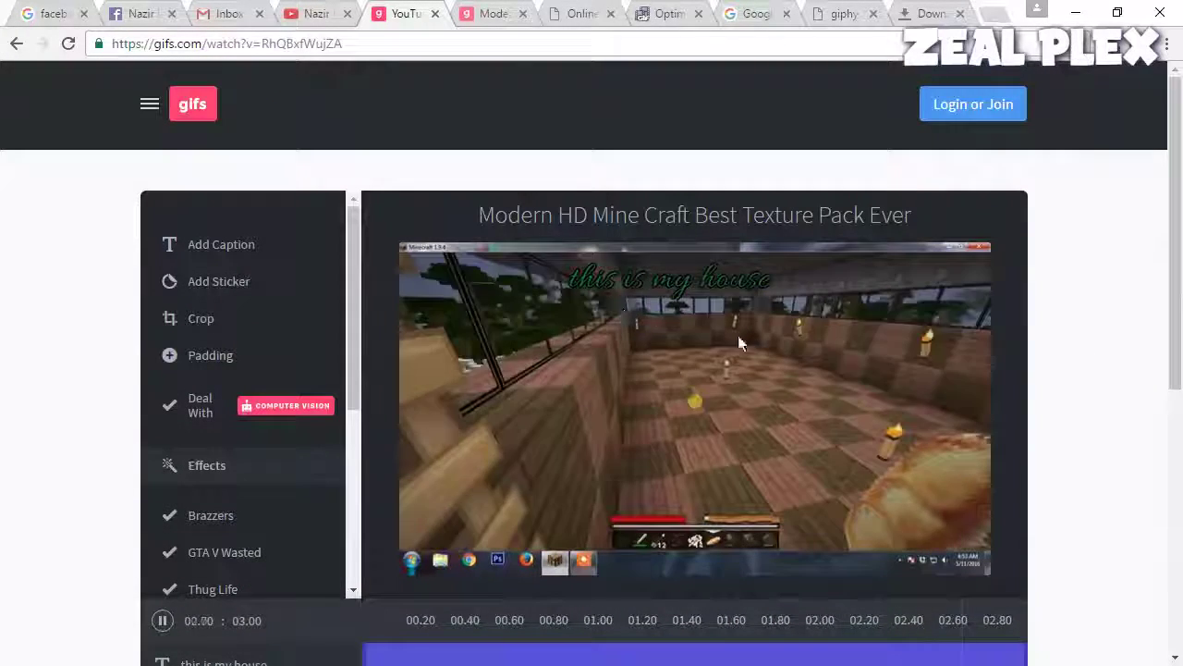
{"action": "scroll", "coordinate": [739, 337], "scroll_direction": "down", "scroll_amount": 2}
{"action": "left_click", "coordinate": [785, 566]}
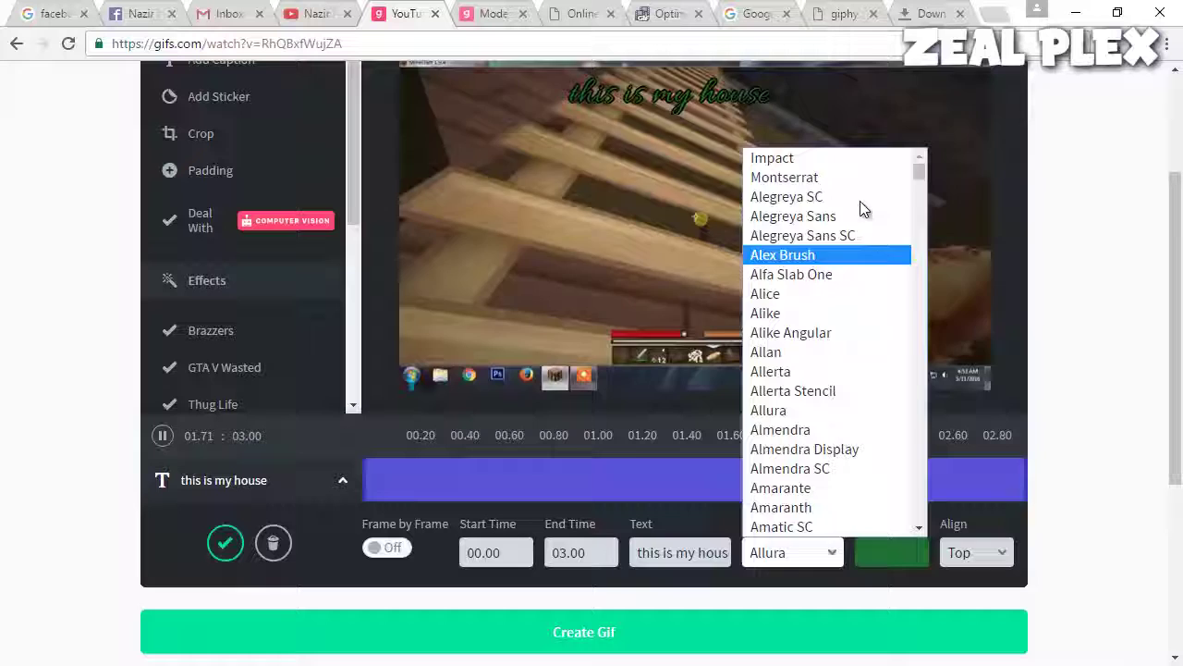
{"action": "left_click", "coordinate": [854, 159]}
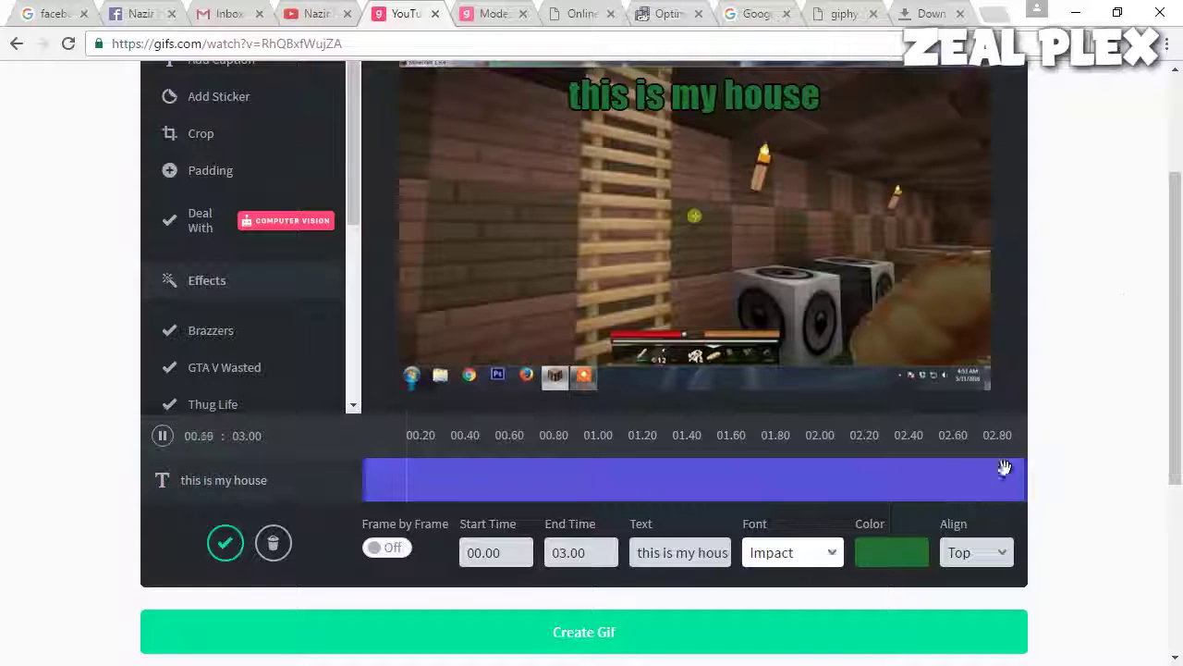
Step: Replace the caption's lowercase first letter with a capital 'T'
{"action": "left_click", "coordinate": [635, 552]}
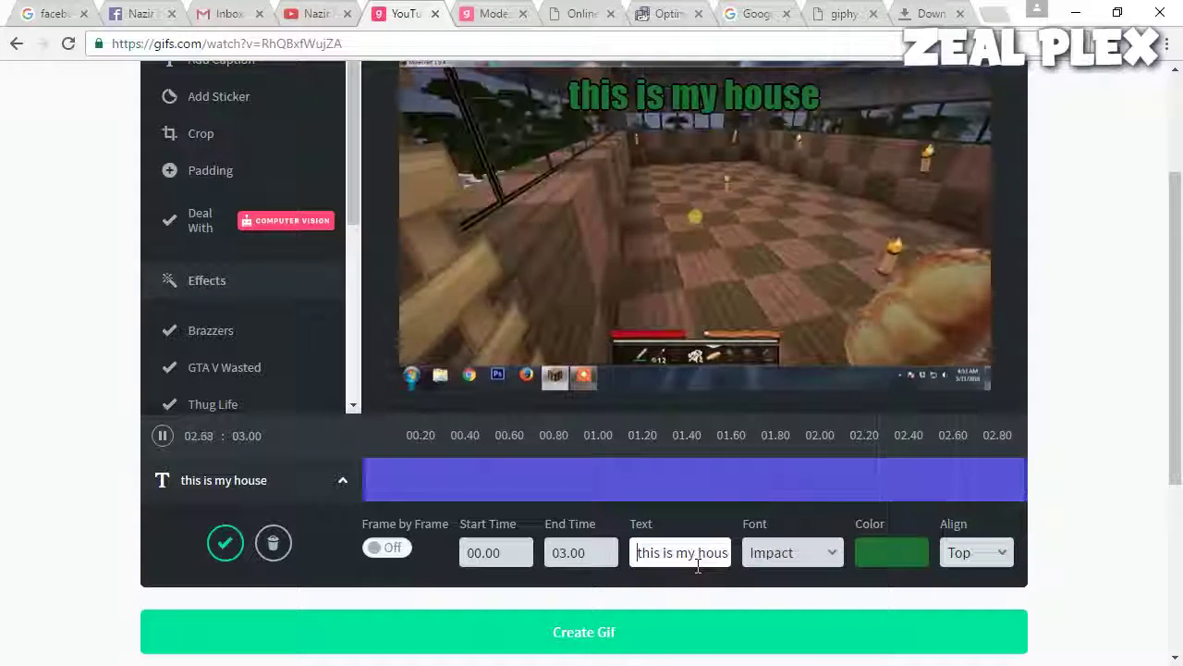
{"action": "key", "text": "Delete"}
{"action": "type", "text": "T"}
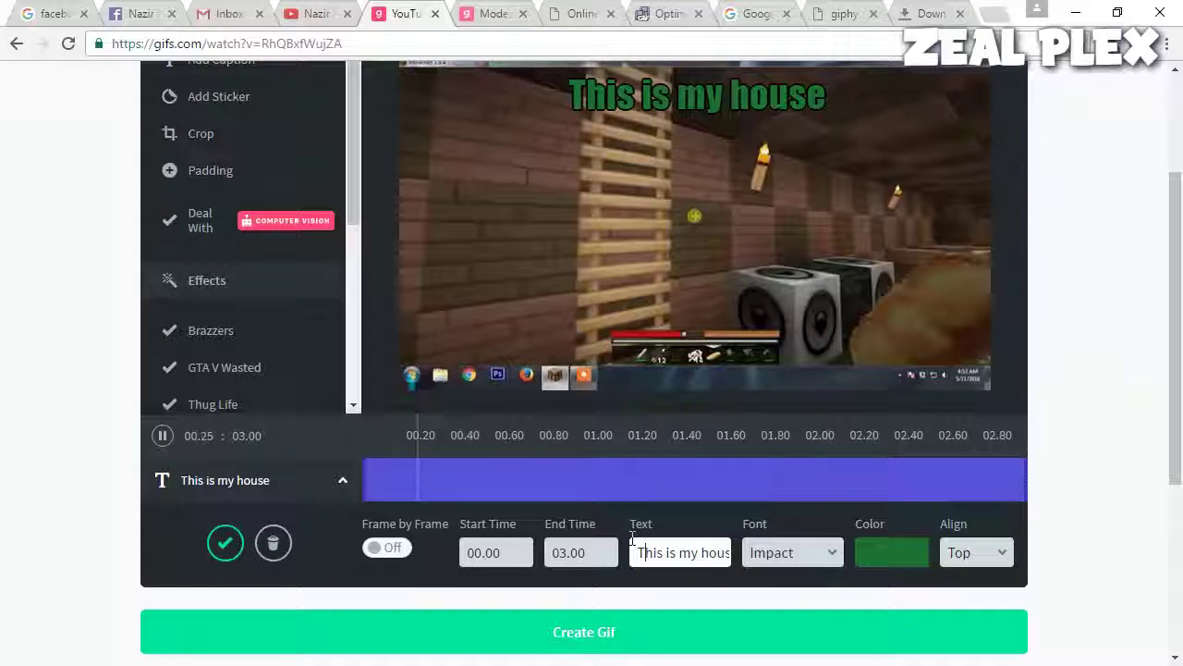
{"action": "scroll", "coordinate": [278, 282], "scroll_direction": "up", "scroll_amount": 2}
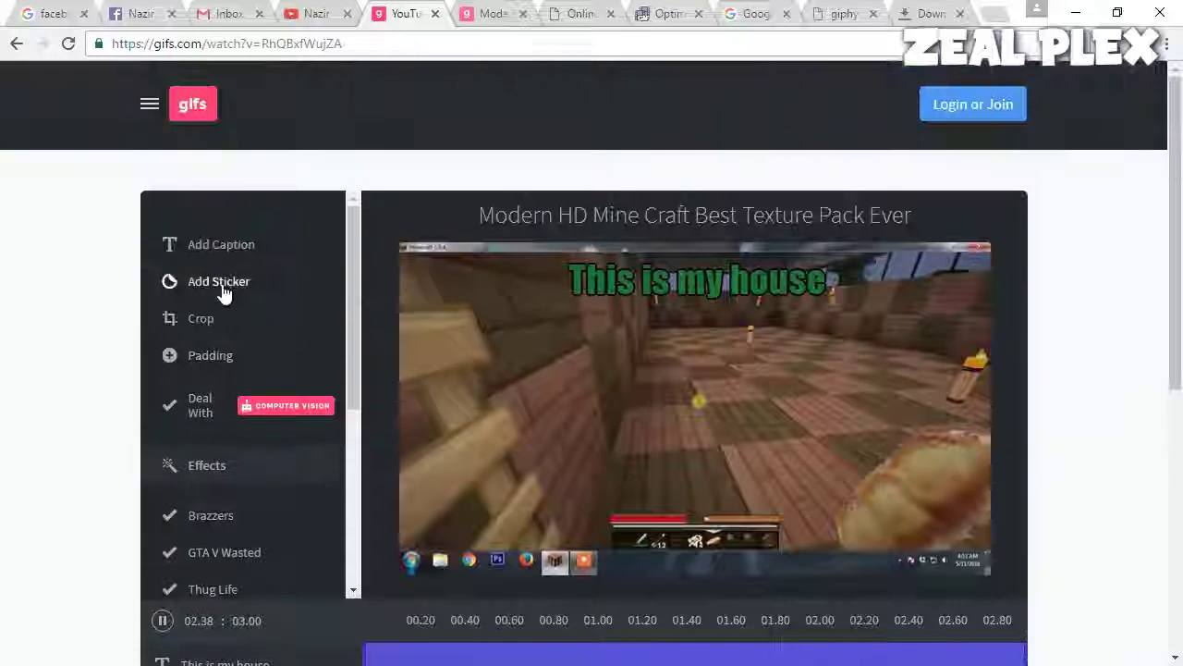
Step: Crop the clip, pulling the crop box corner inward to cut off the bottom taskbar
{"action": "left_click", "coordinate": [239, 334]}
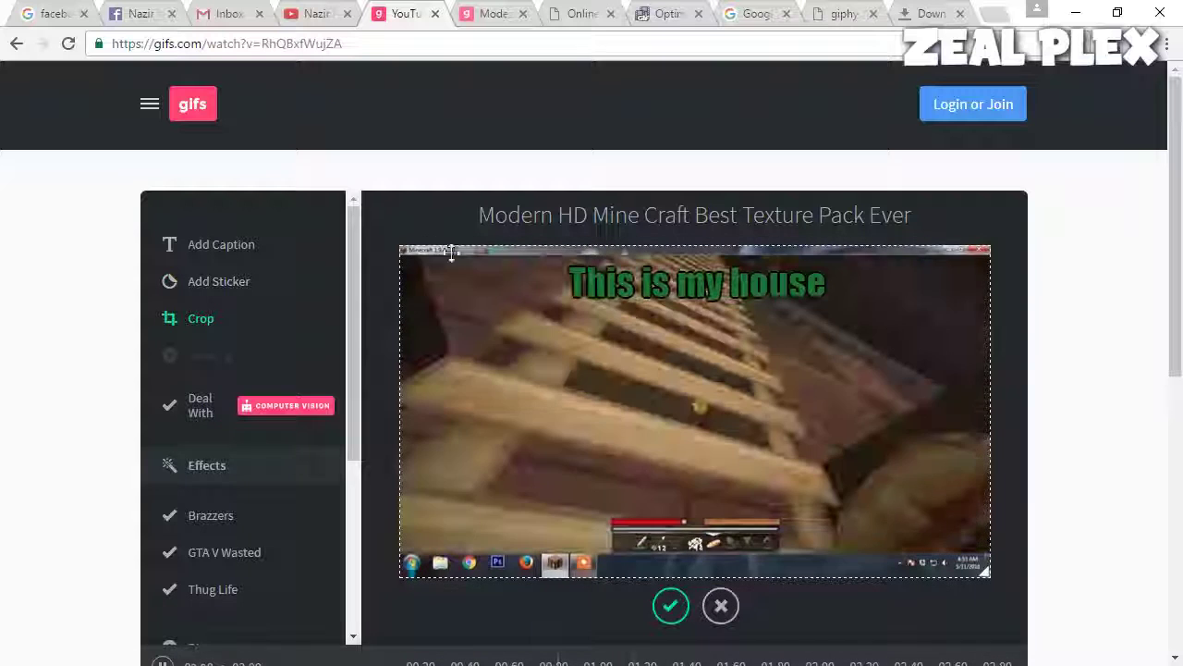
{"action": "left_click_drag", "start_coordinate": [989, 576], "coordinate": [977, 572]}
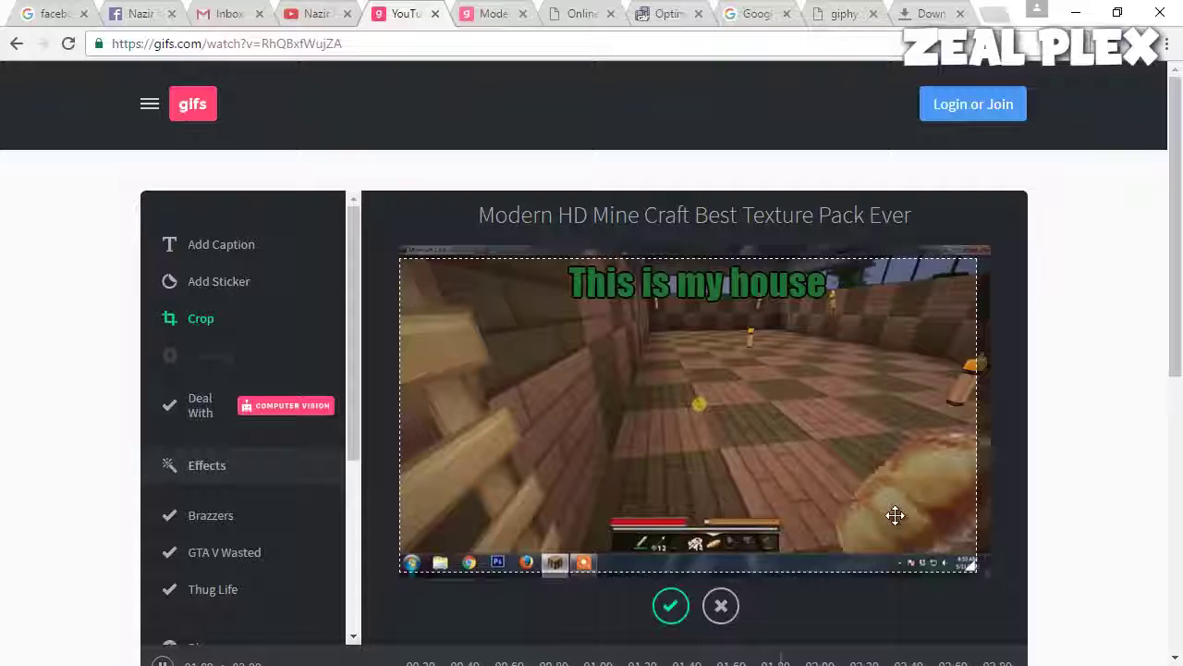
{"action": "left_click_drag", "start_coordinate": [970, 568], "coordinate": [987, 547]}
{"action": "scroll", "coordinate": [263, 402], "scroll_direction": "down", "scroll_amount": 1}
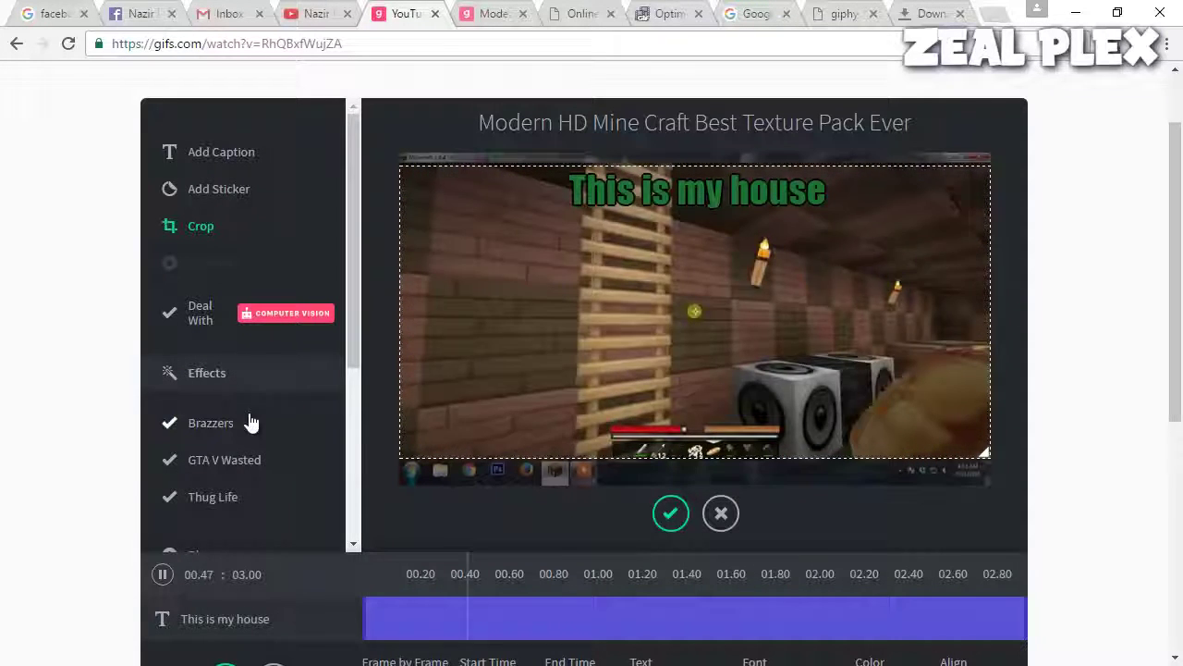
Step: Apply the Thug Life effect and confirm the crop and effect edits
{"action": "left_click", "coordinate": [252, 470]}
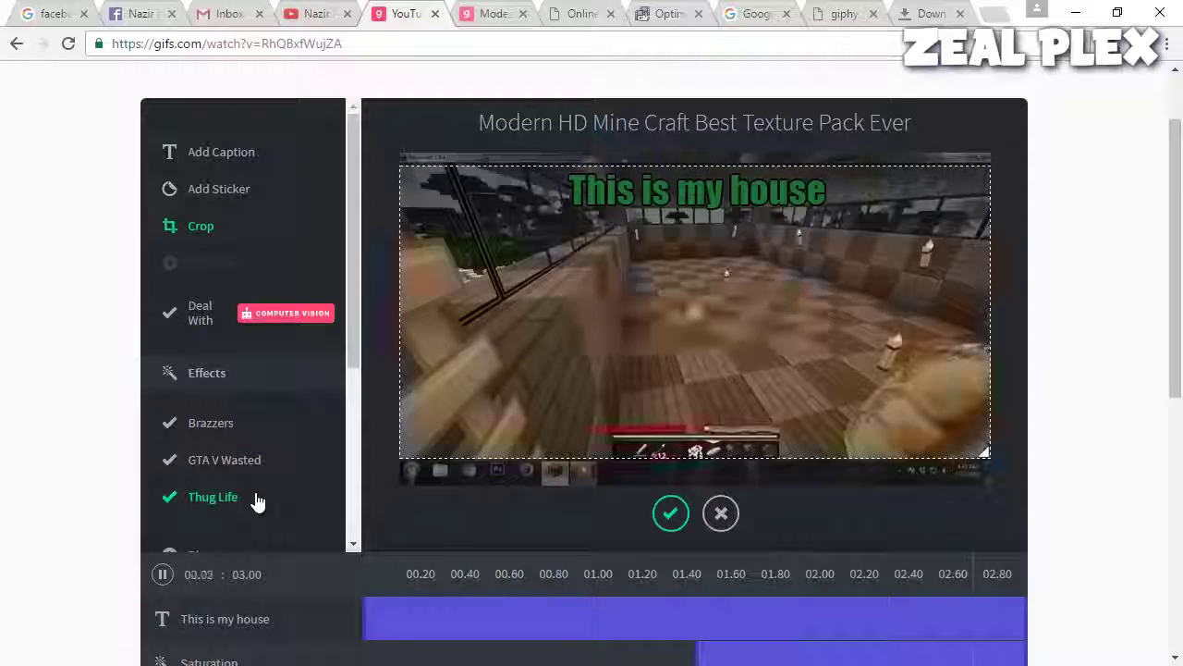
{"action": "scroll", "coordinate": [254, 464], "scroll_direction": "down", "scroll_amount": 2}
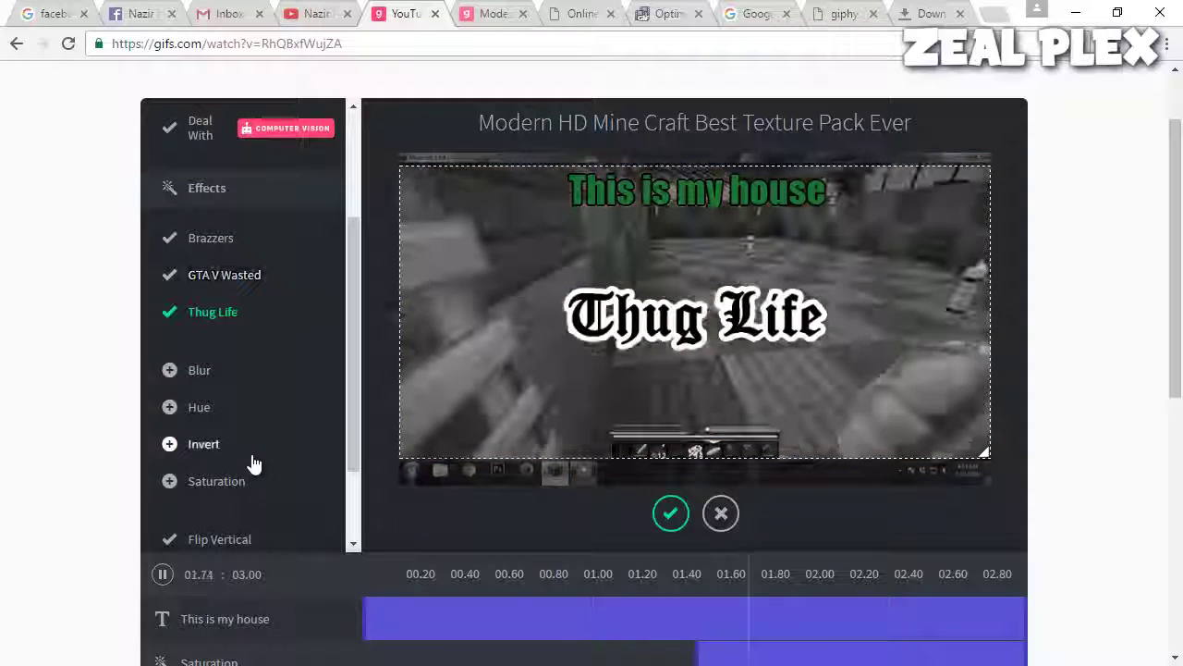
{"action": "scroll", "coordinate": [258, 370], "scroll_direction": "down", "scroll_amount": 1}
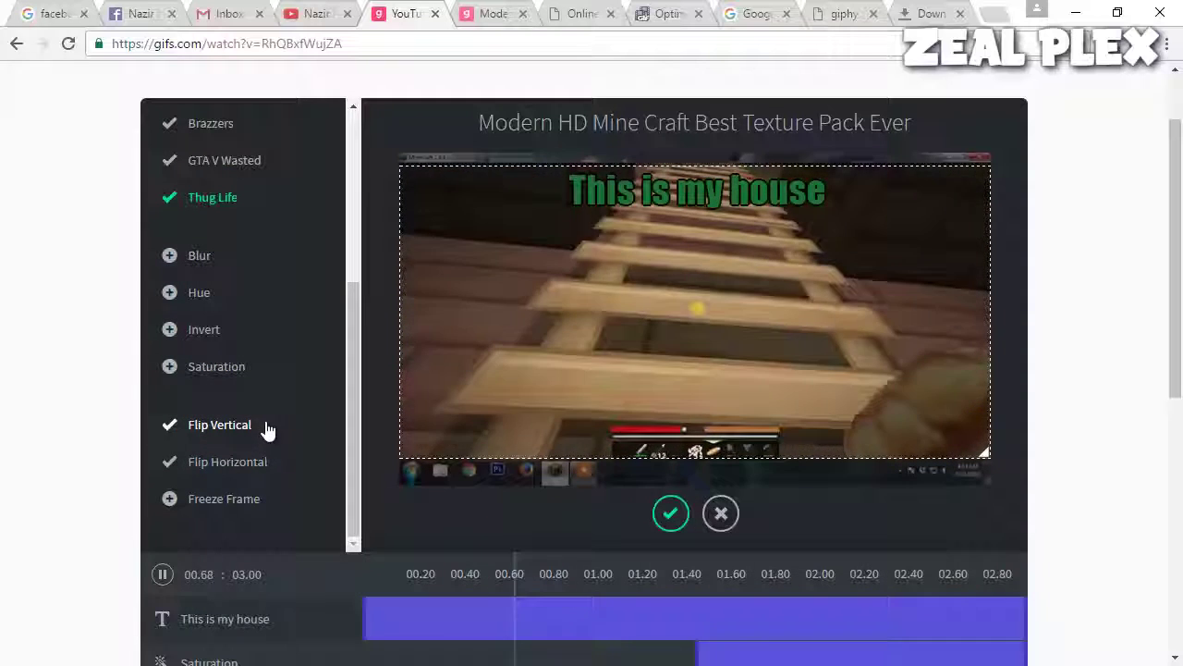
{"action": "scroll", "coordinate": [379, 449], "scroll_direction": "down", "scroll_amount": 2}
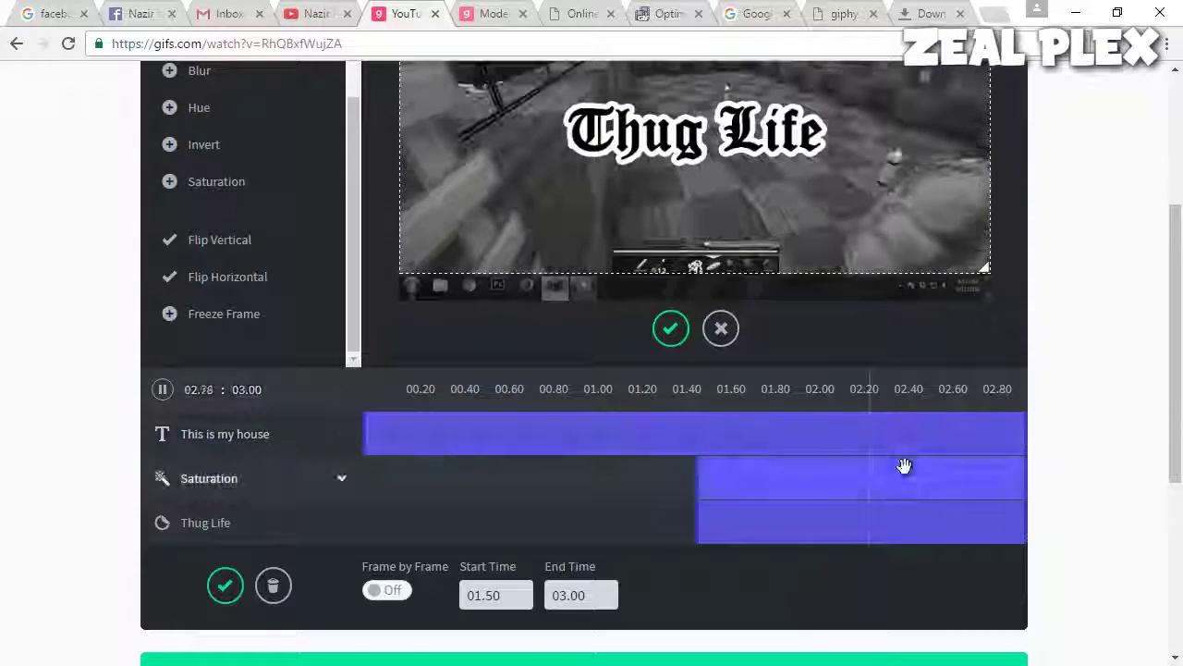
{"action": "left_click", "coordinate": [676, 334]}
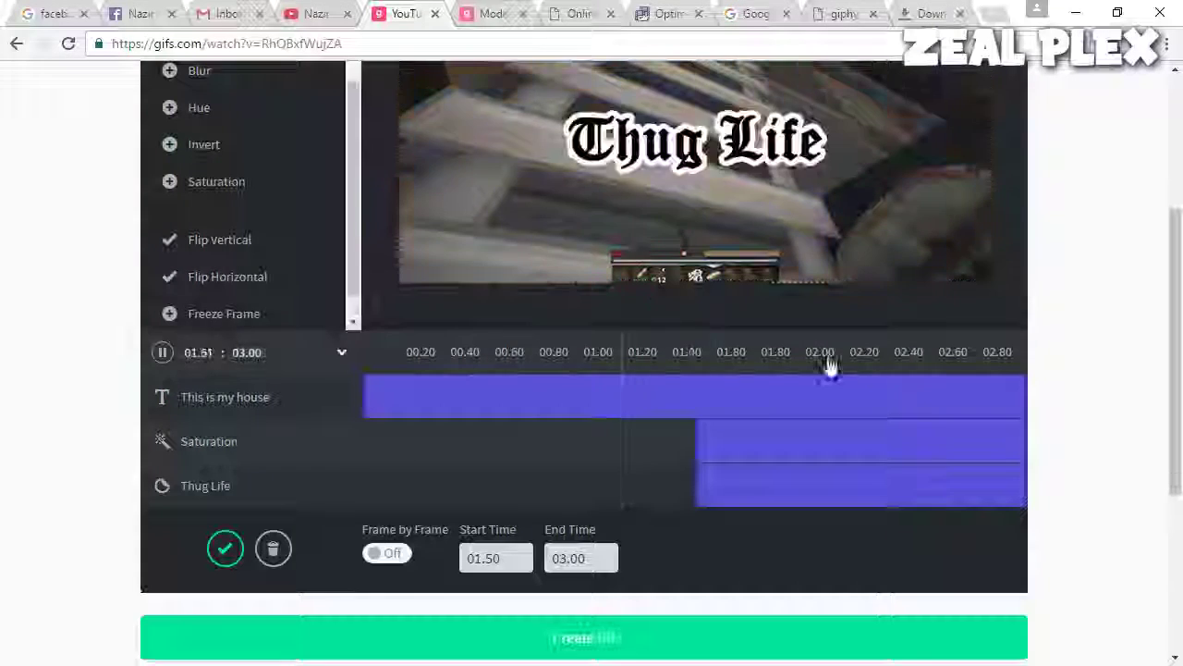
Step: Open the trim settings and check the 05:25.04 start and 05:28.04 end times
{"action": "scroll", "coordinate": [1030, 383], "scroll_direction": "up", "scroll_amount": 3}
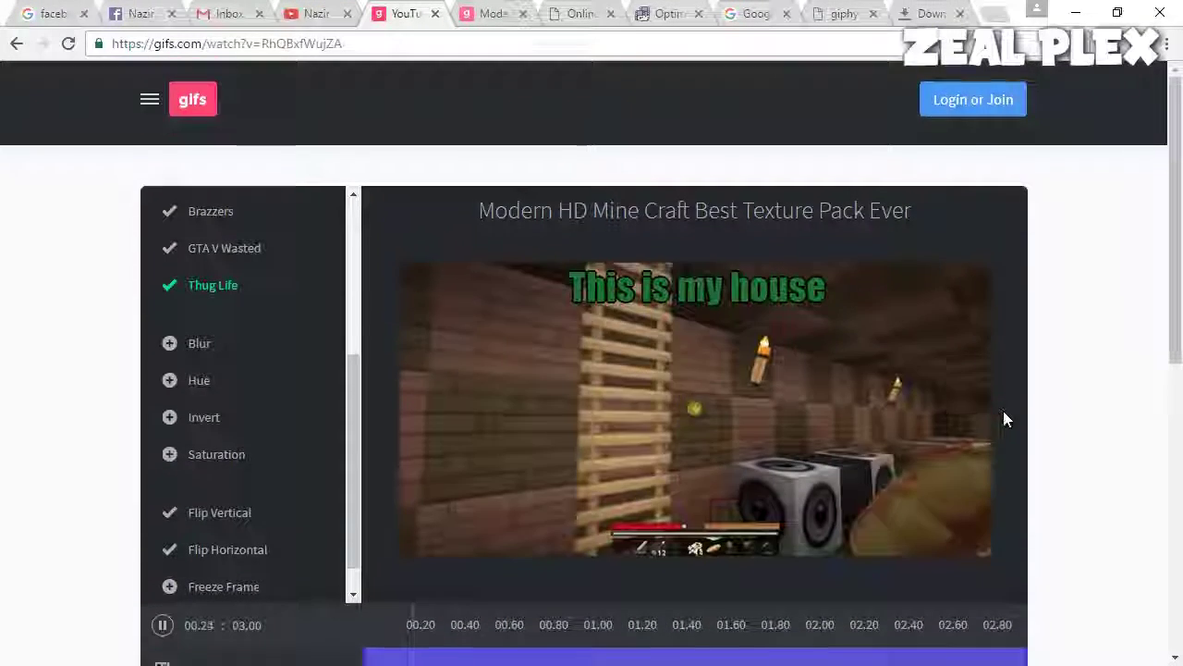
{"action": "scroll", "coordinate": [1003, 411], "scroll_direction": "down", "scroll_amount": 3}
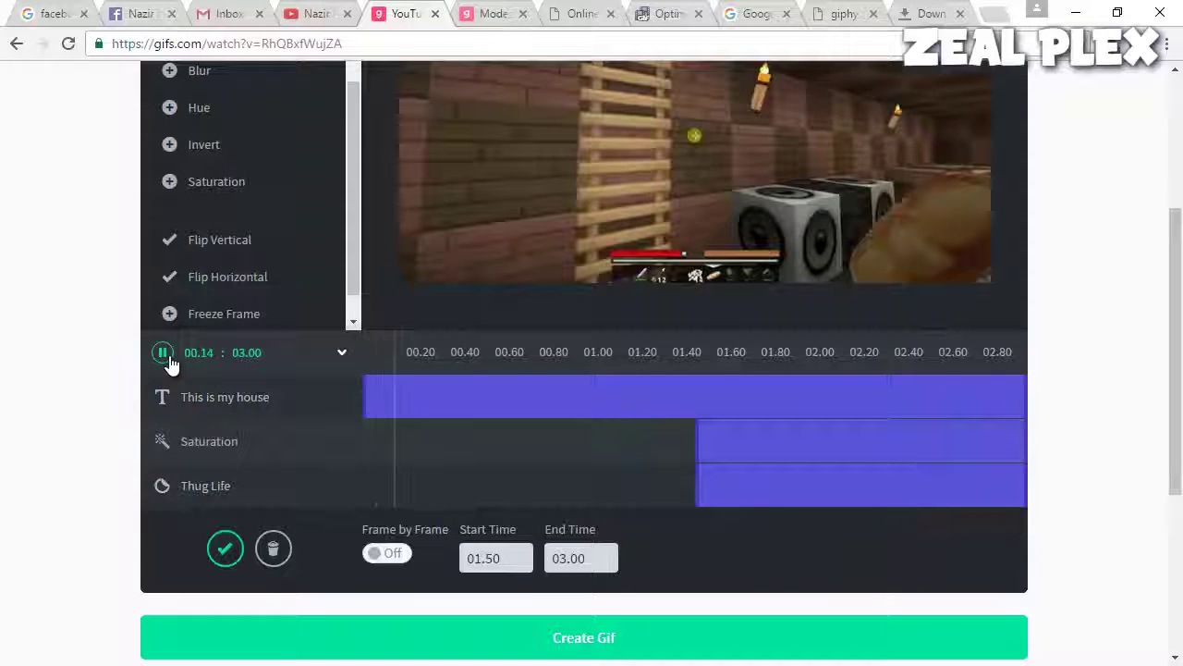
{"action": "left_click", "coordinate": [340, 353]}
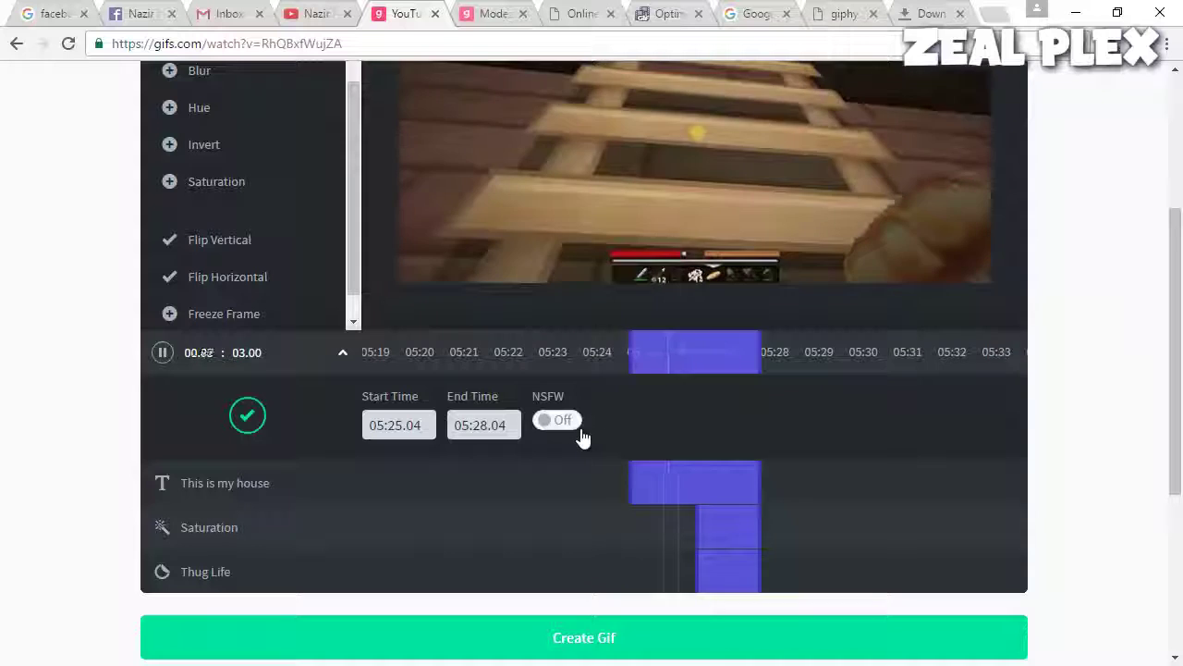
{"action": "scroll", "coordinate": [1134, 486], "scroll_direction": "down", "scroll_amount": 2}
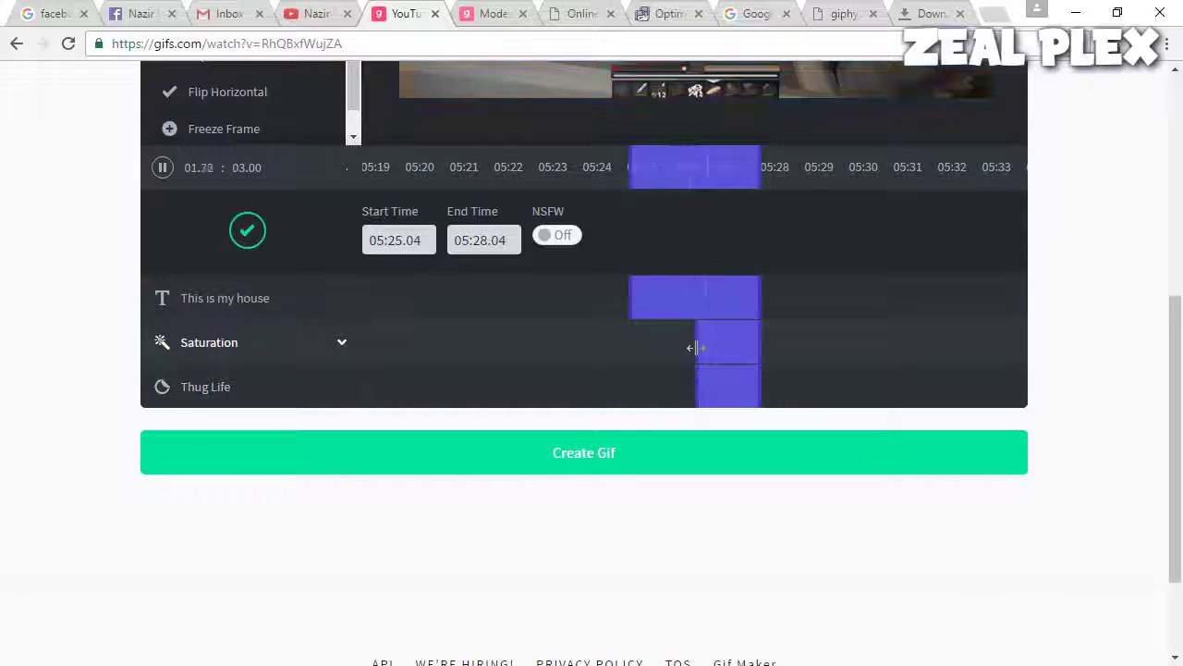
{"action": "scroll", "coordinate": [1004, 370], "scroll_direction": "up", "scroll_amount": 4}
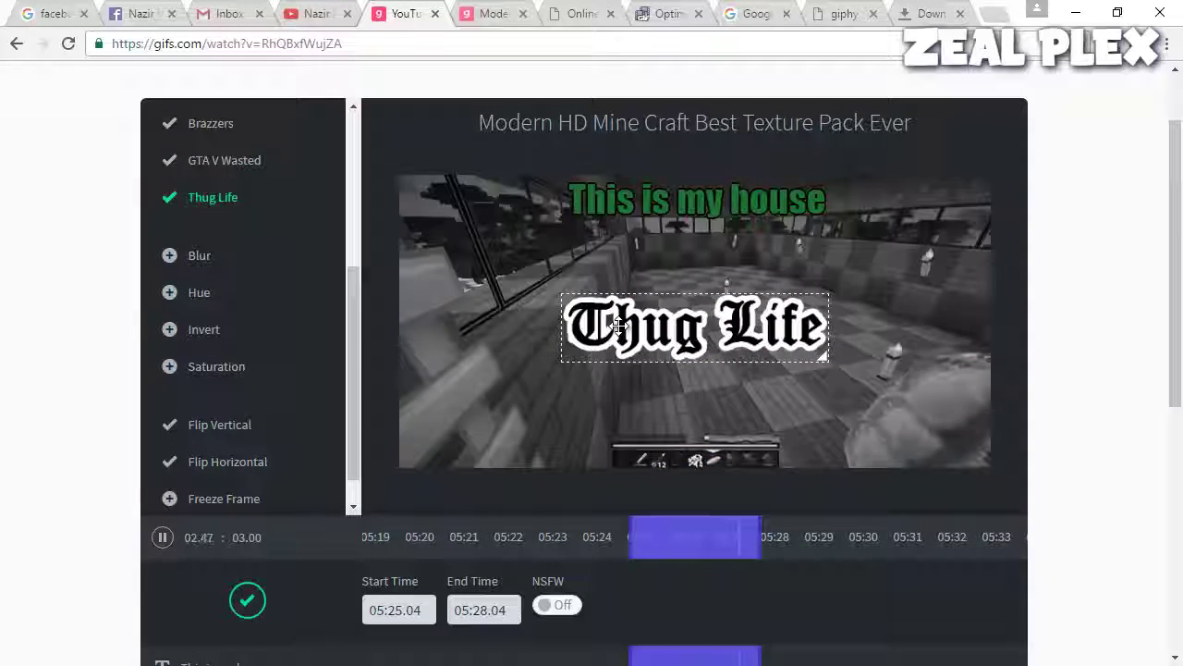
{"action": "scroll", "coordinate": [1036, 405], "scroll_direction": "down", "scroll_amount": 2}
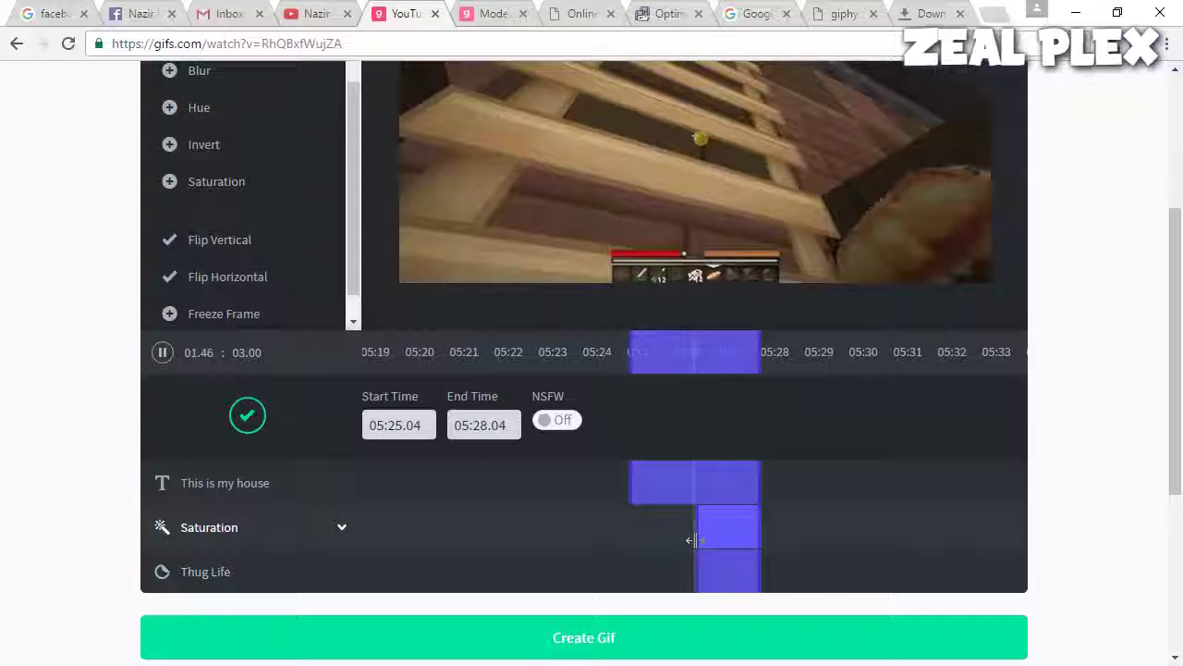
{"action": "scroll", "coordinate": [1036, 515], "scroll_direction": "down", "scroll_amount": 2}
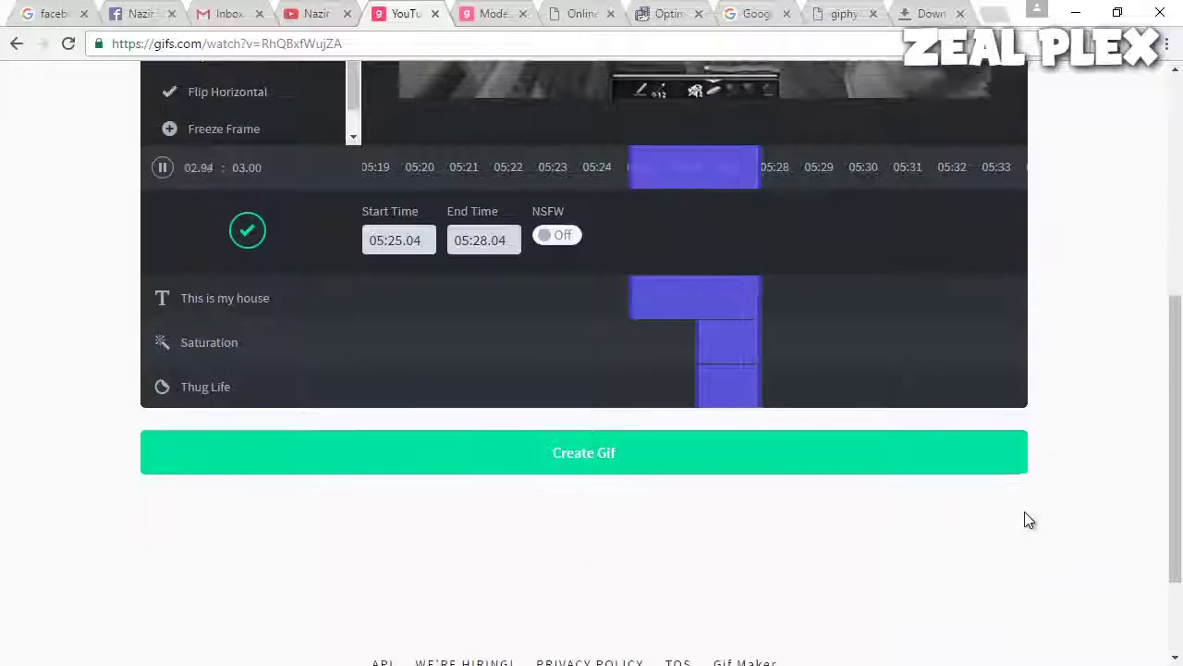
Step: Create the GIF, download it, and dismiss the registration prompt
{"action": "left_click", "coordinate": [545, 457]}
{"action": "left_click", "coordinate": [498, 11]}
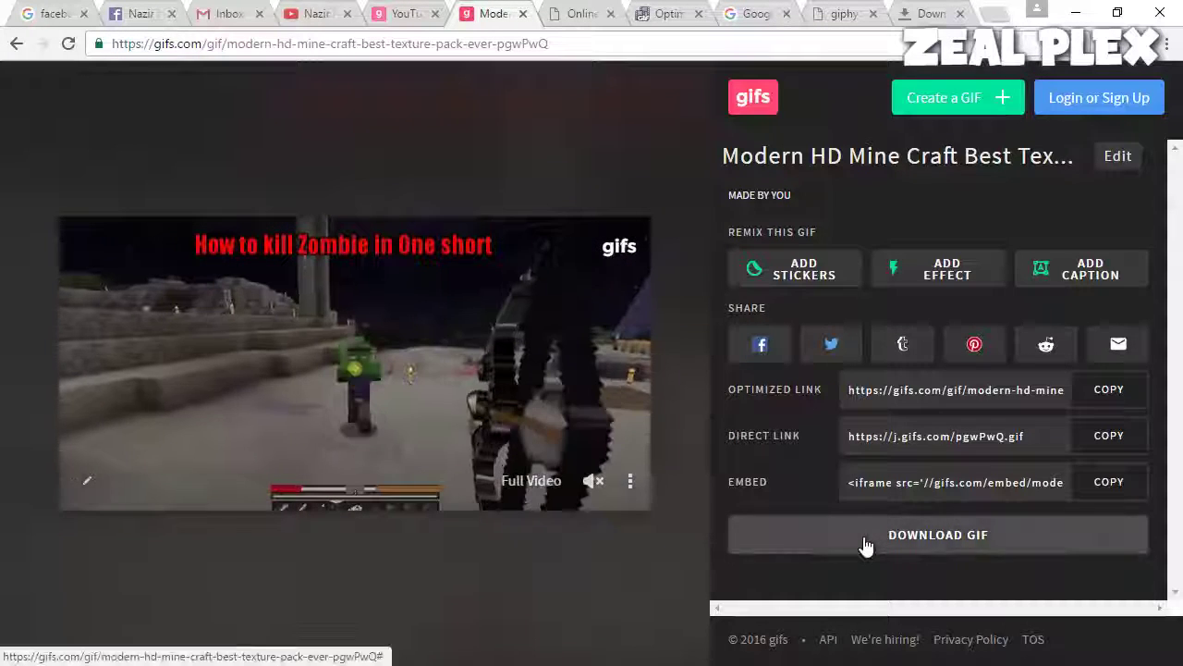
{"action": "left_click", "coordinate": [865, 545]}
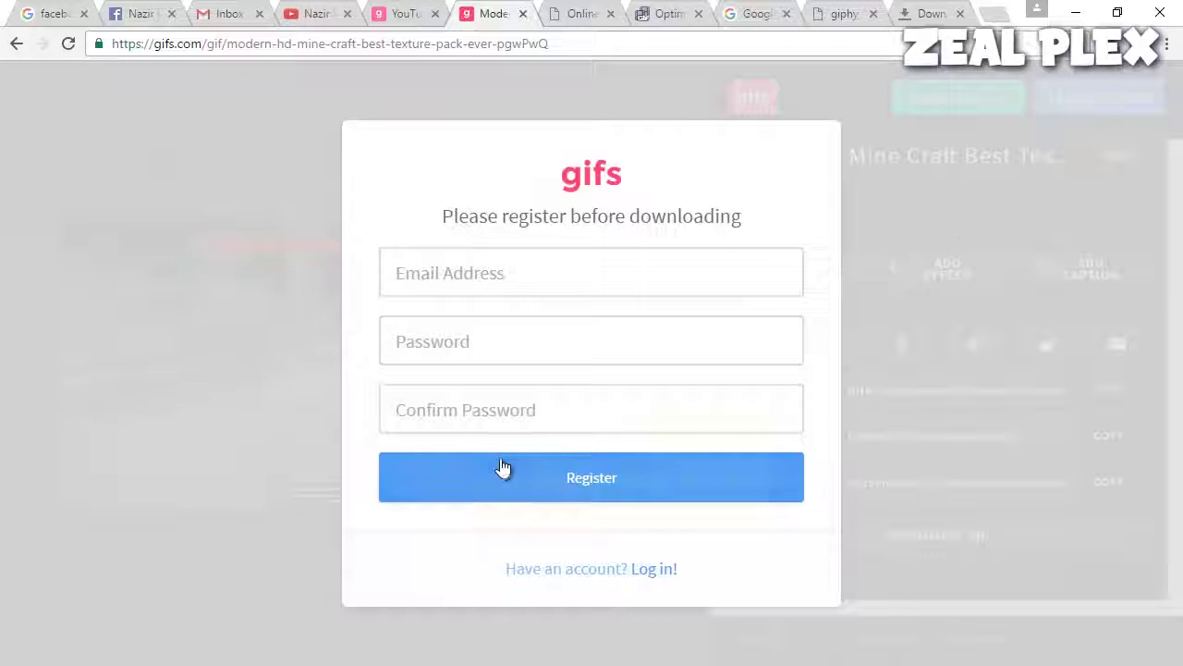
{"action": "left_click", "coordinate": [914, 203]}
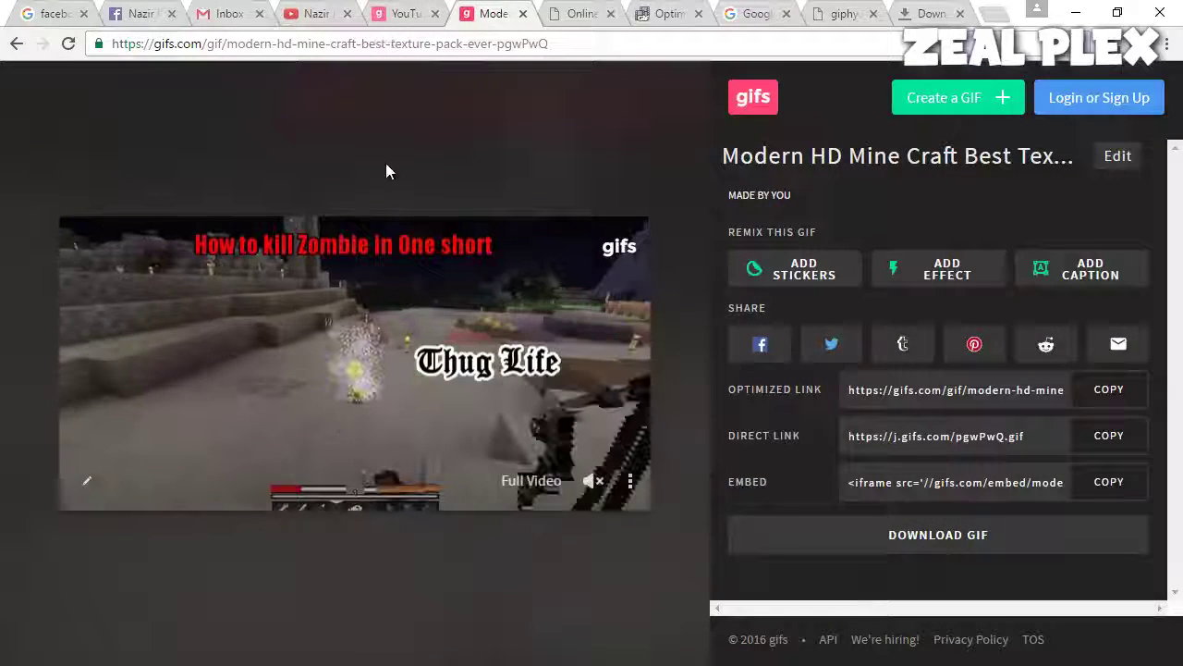